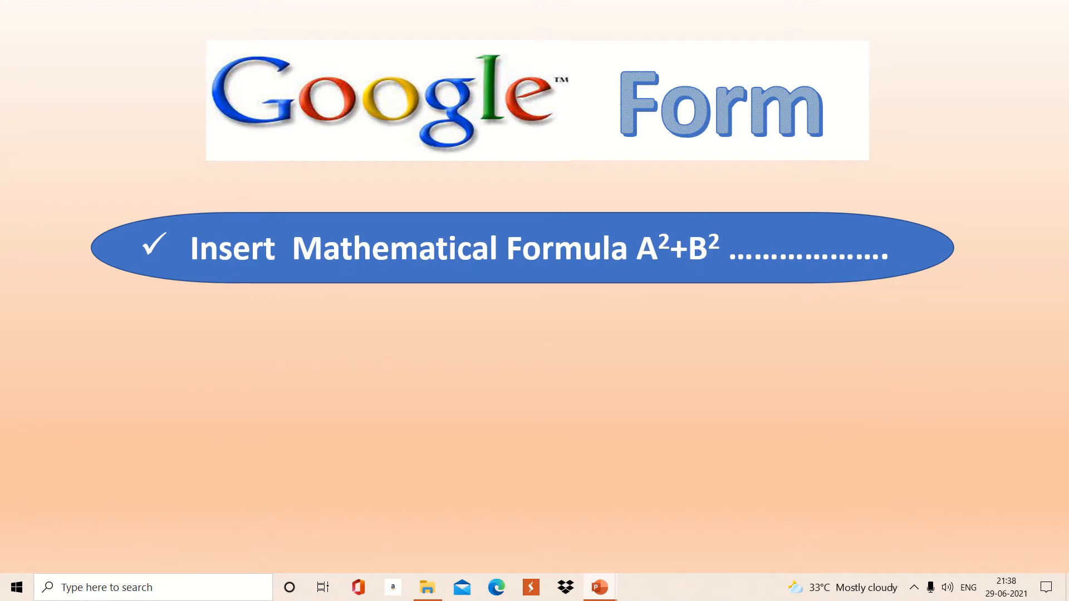
key(Right)
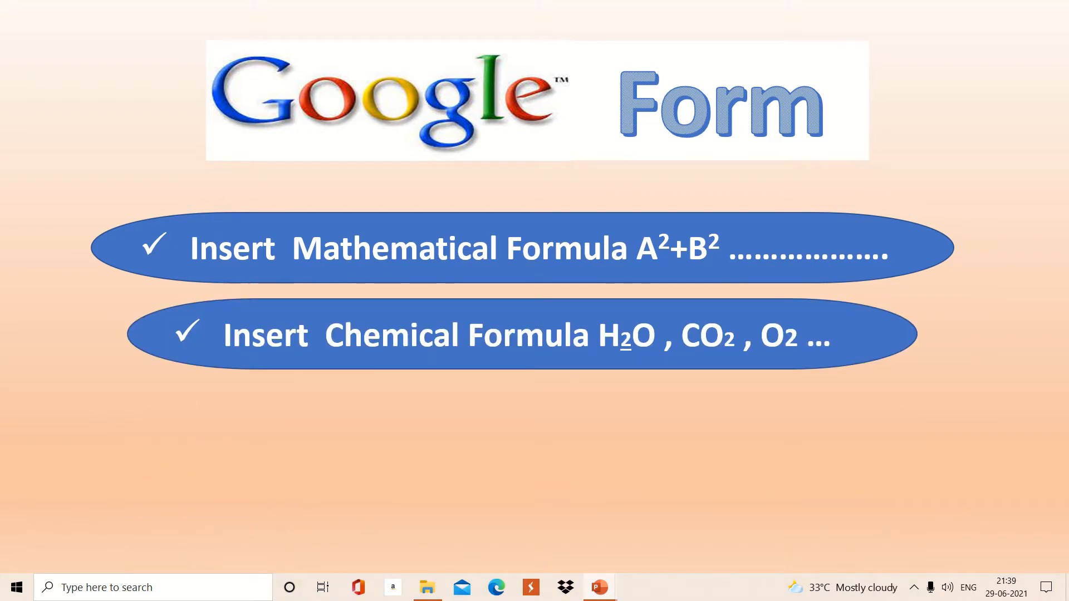
key(Right)
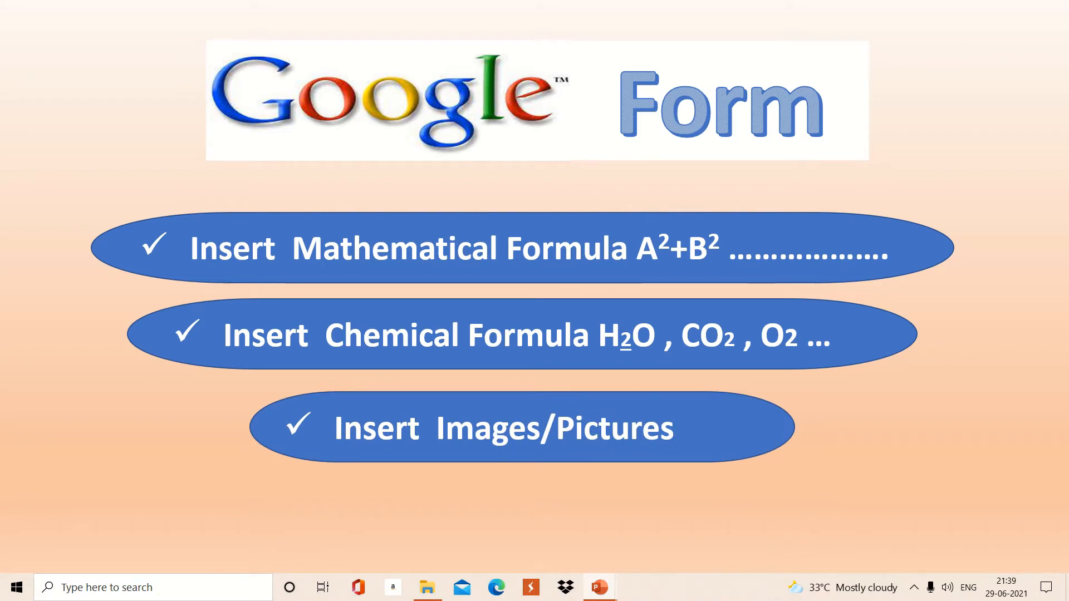
key(Right)
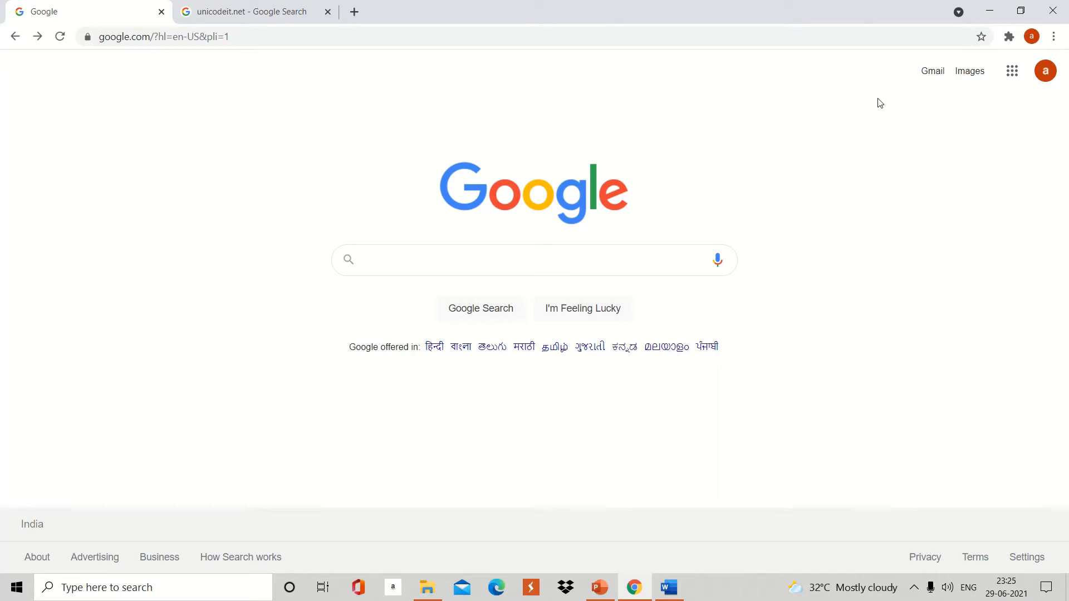
- Open Google Drive from the Google homepage and create a new blank Google Form in My Drive
click(1013, 78)
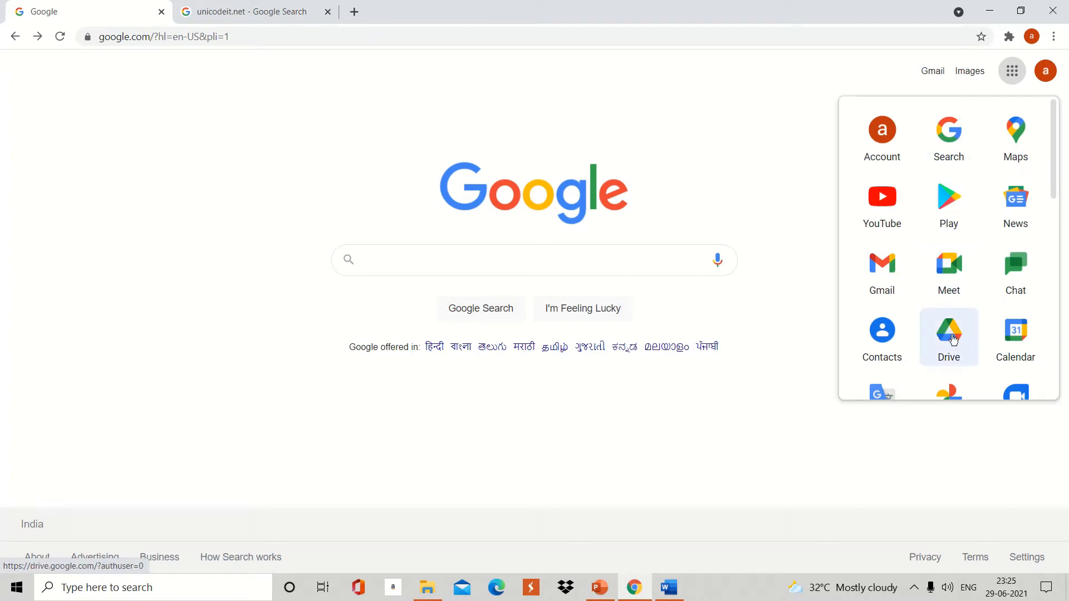
click(953, 340)
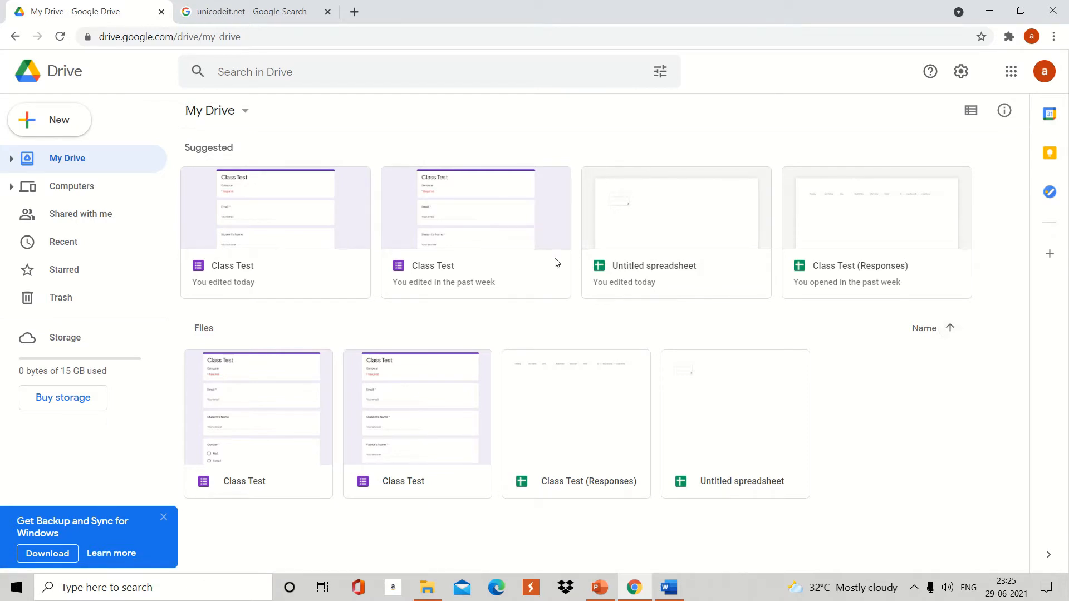
click(243, 113)
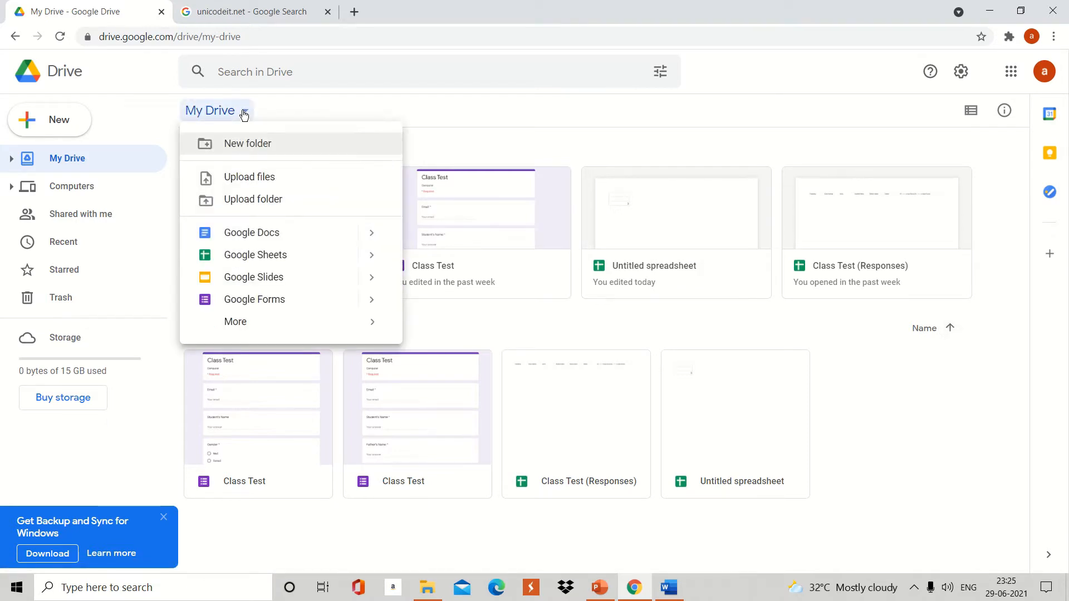
click(264, 303)
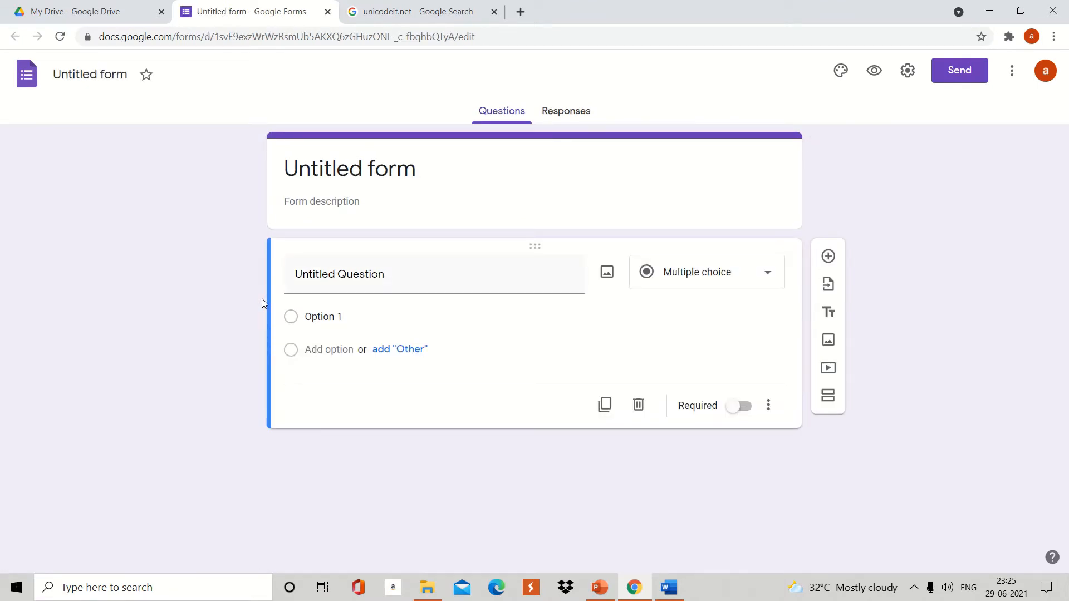
- Title the form "G K Quiz" and apply the same name to the form file
click(348, 279)
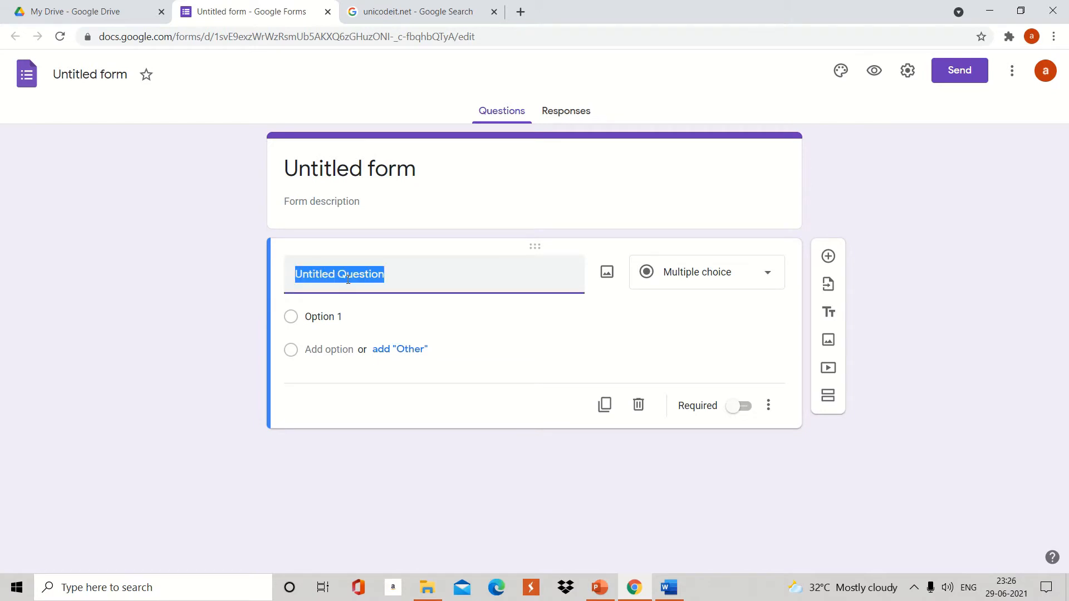
click(411, 171)
key(BackSpace)
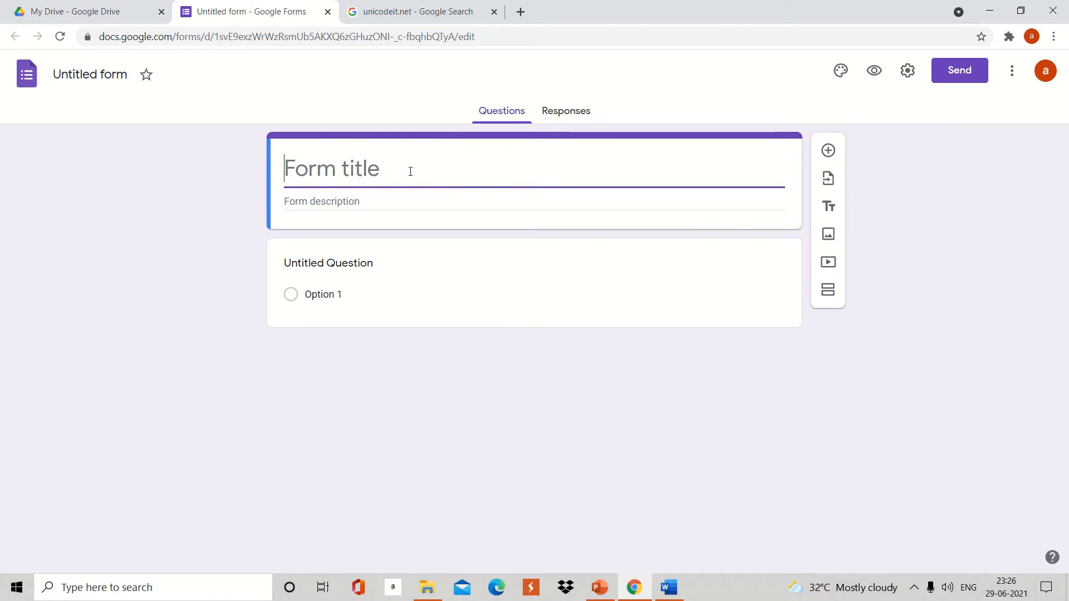
text(G)
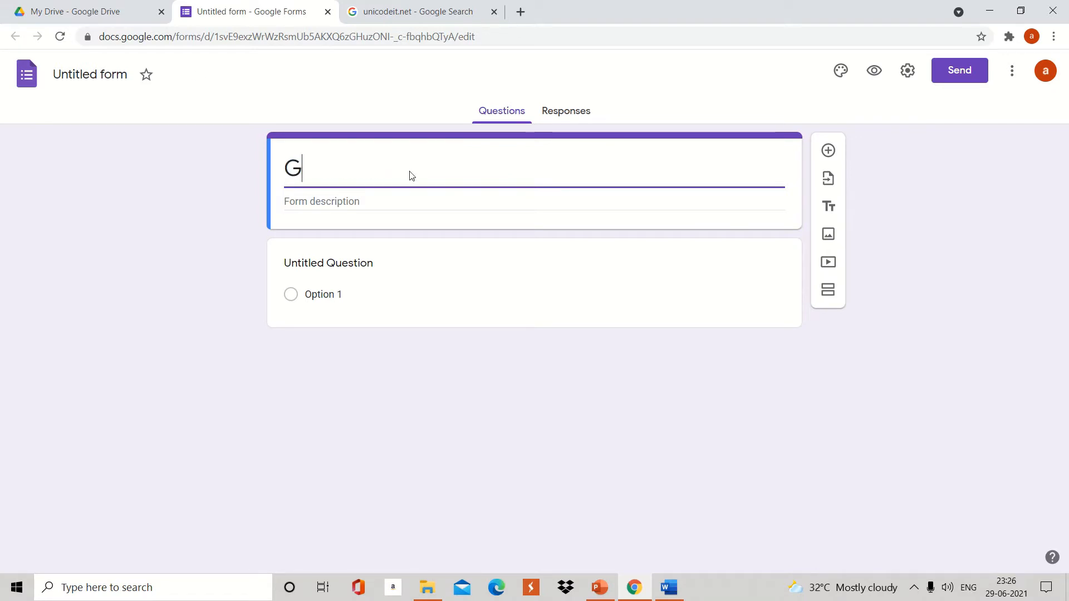
text( K Quiz)
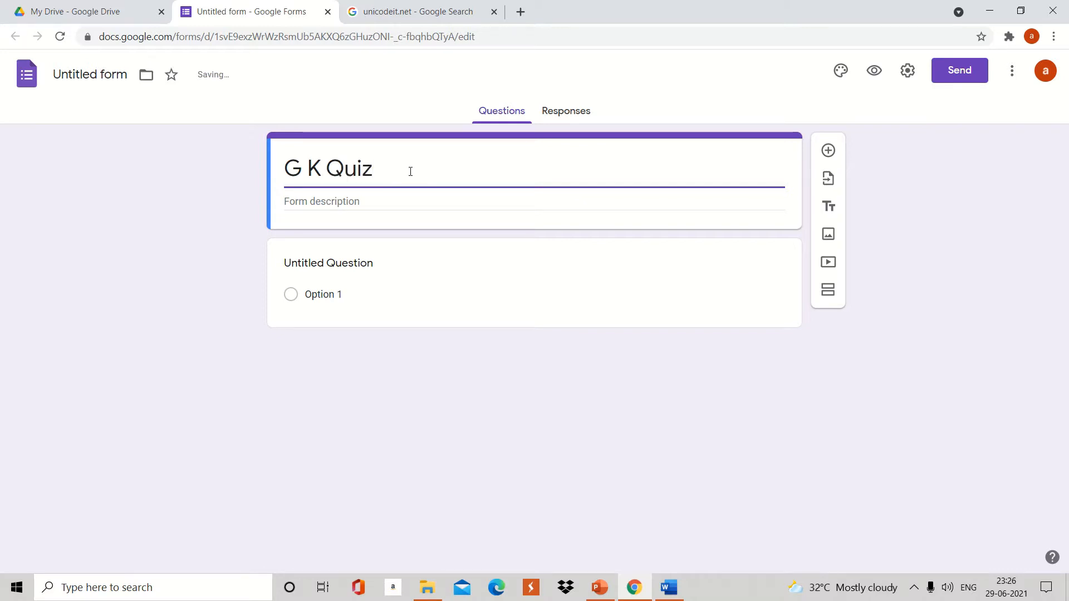
click(129, 68)
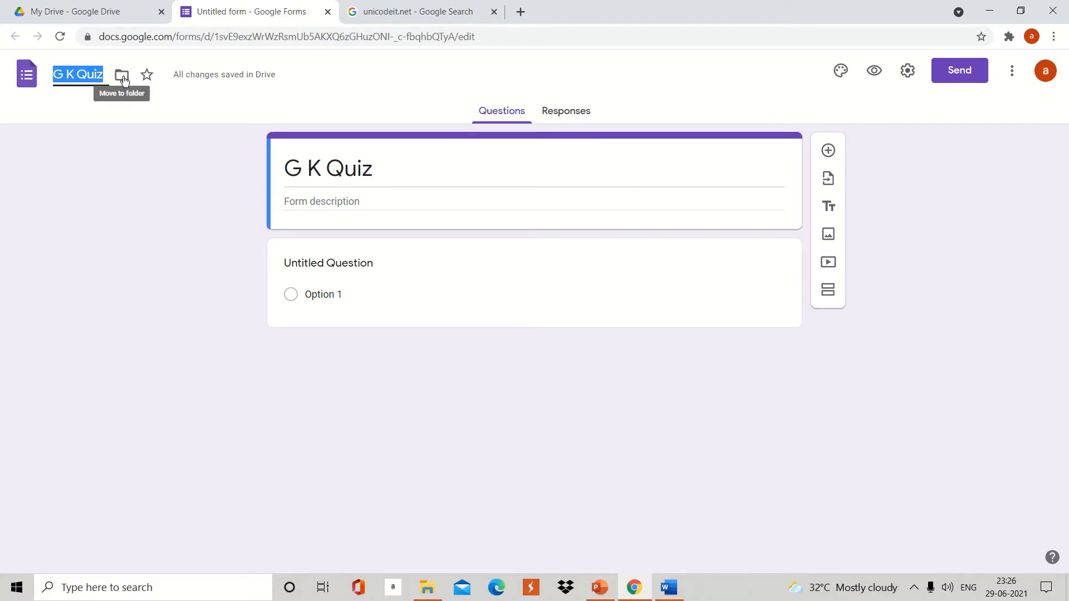
- Replace the first question's placeholder text with "Students Name"
click(350, 270)
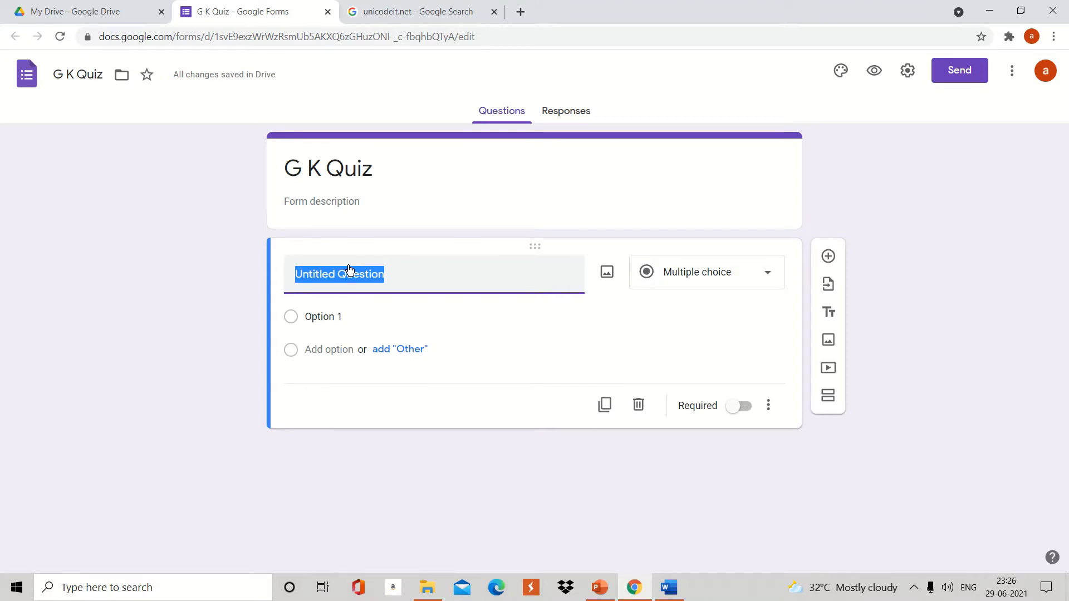
key(BackSpace)
text(St)
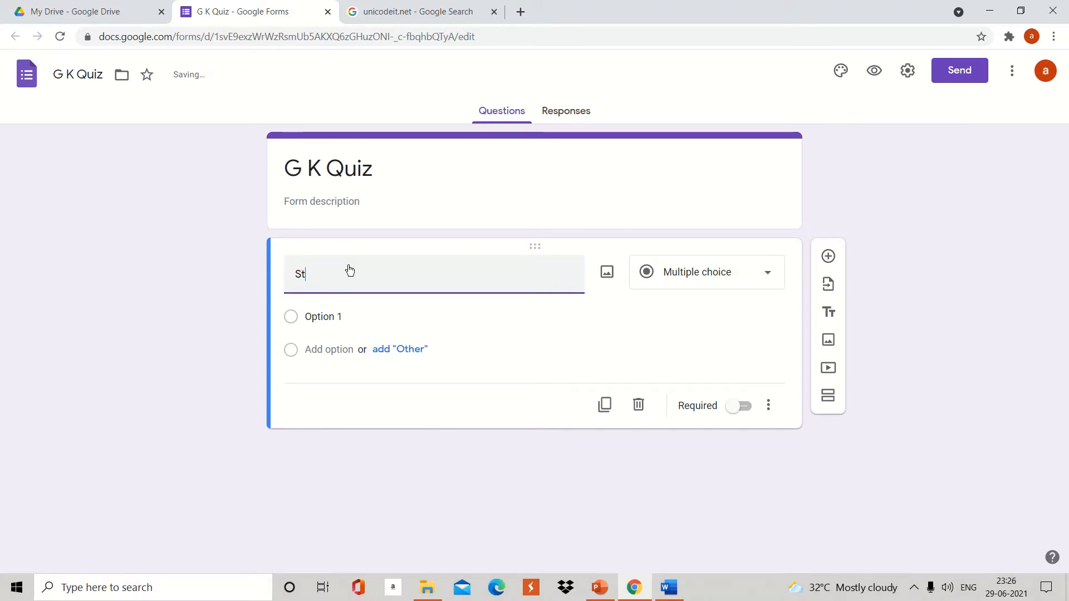
text(udent)
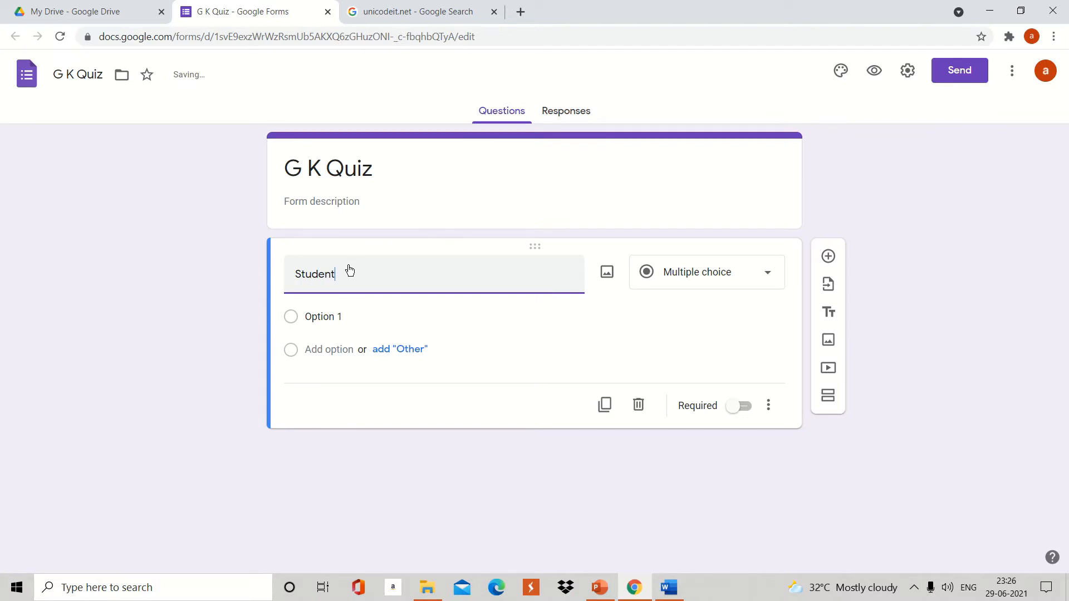
text(s )
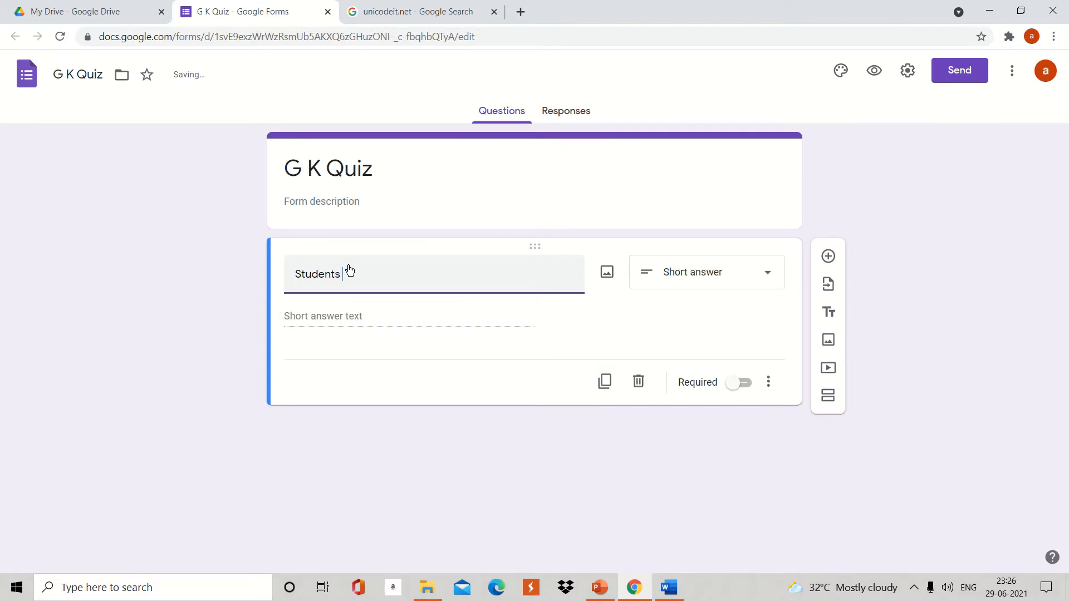
text(Name)
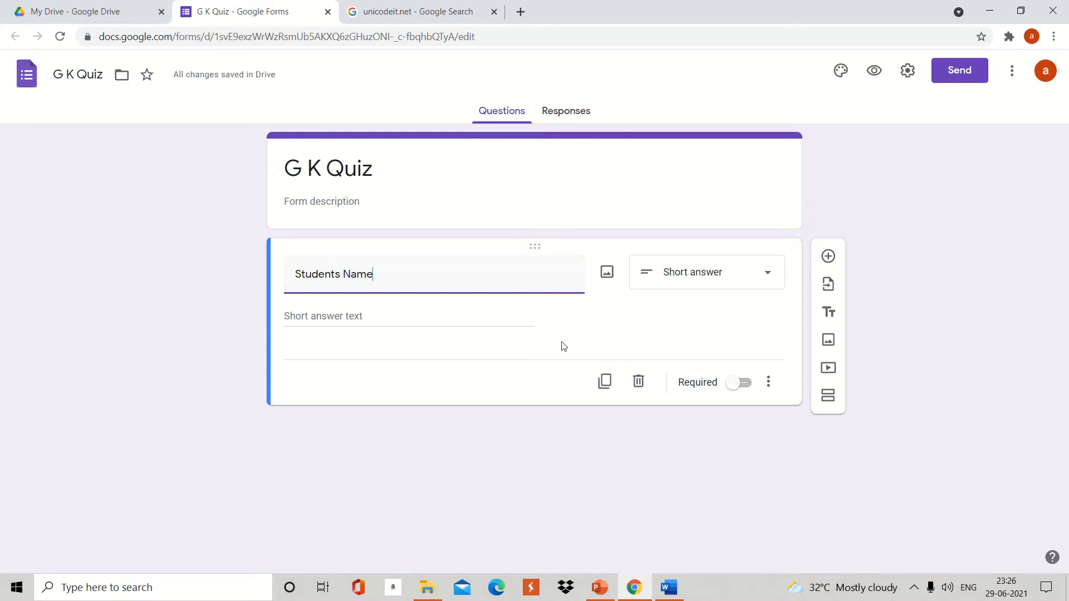
- Add a second question and fill in "Q1. Area of circle is" copied from the Word document
click(827, 257)
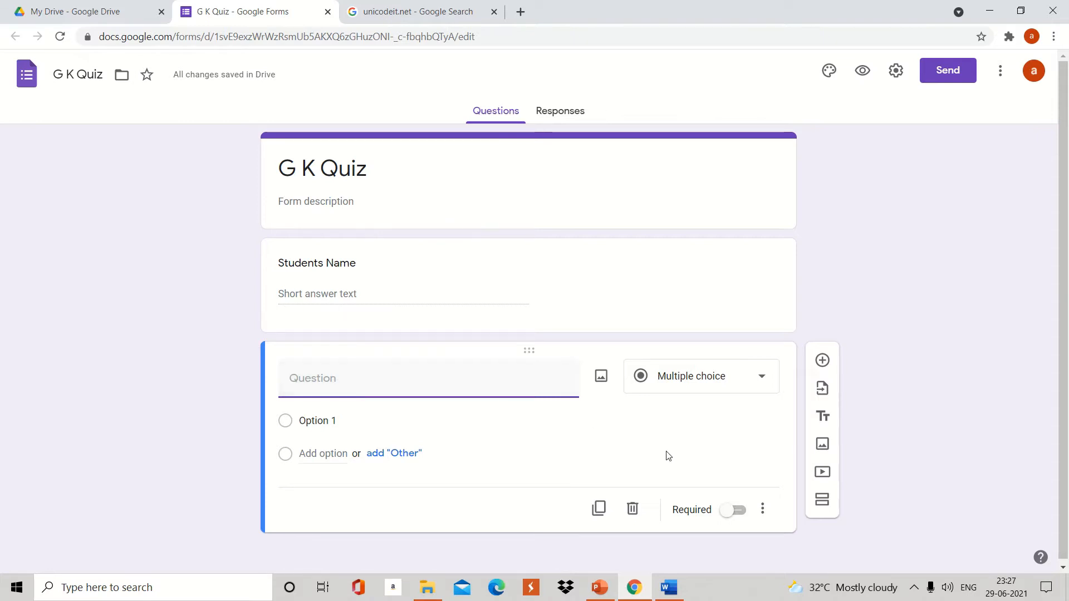
mouse_move(675, 585)
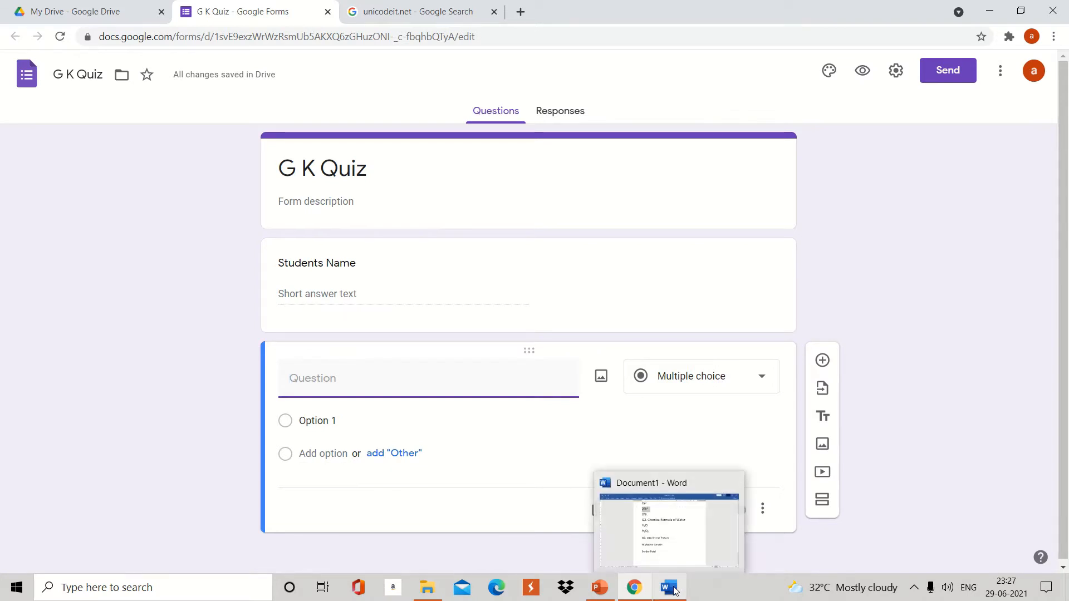
click(670, 534)
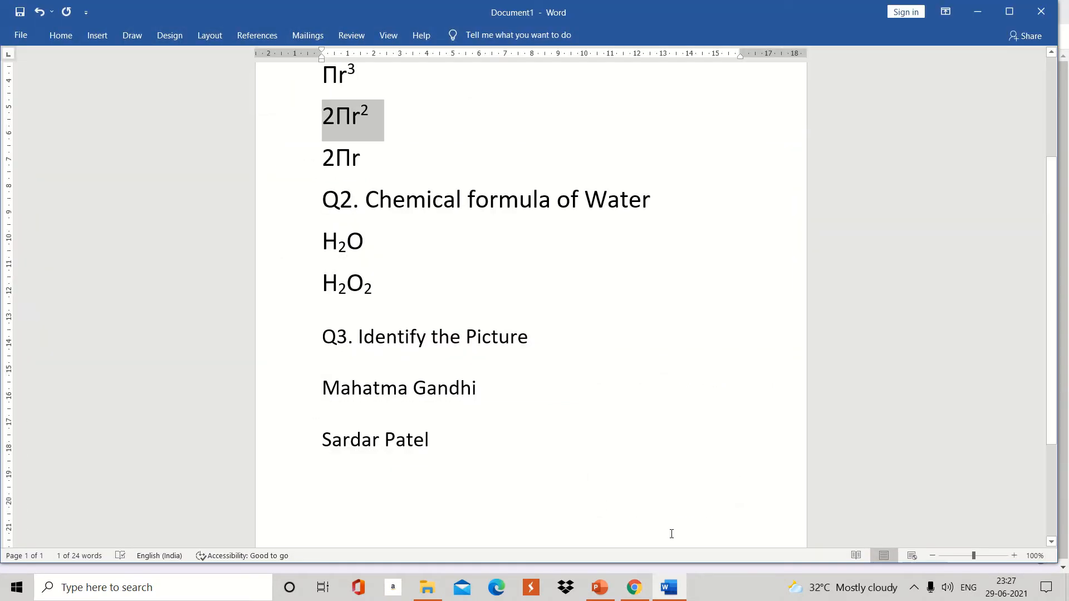
click(1054, 103)
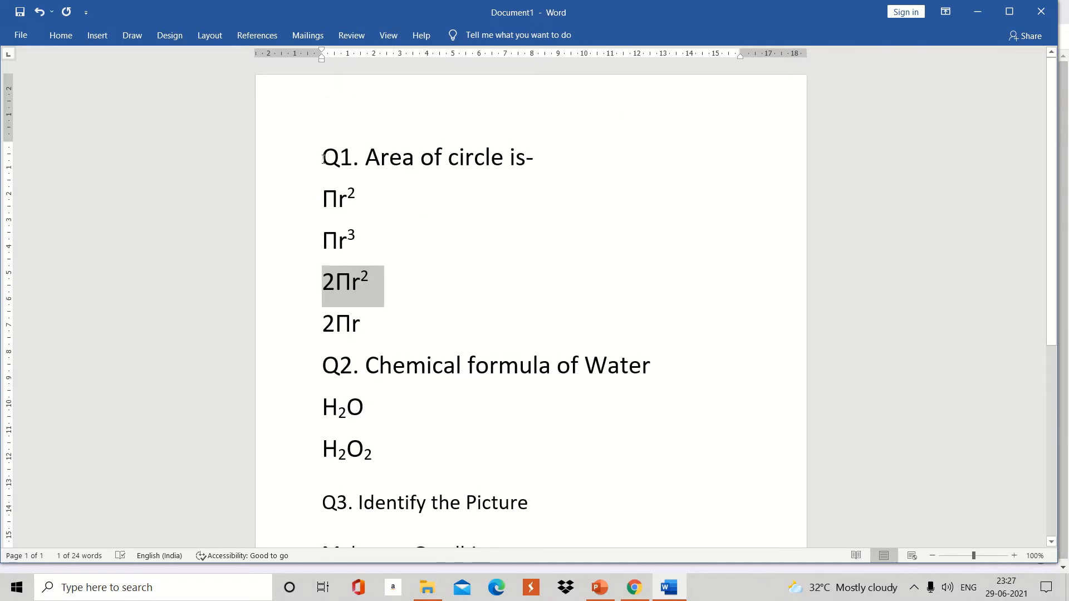
drag(321, 157, 529, 157)
key(ctrl+c)
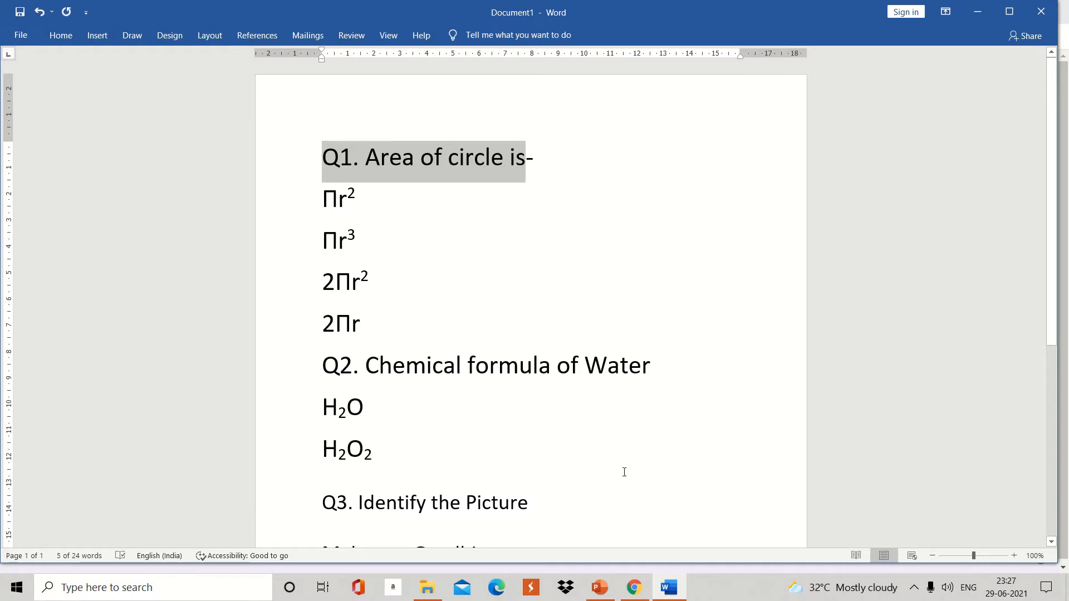
mouse_move(634, 587)
click(637, 531)
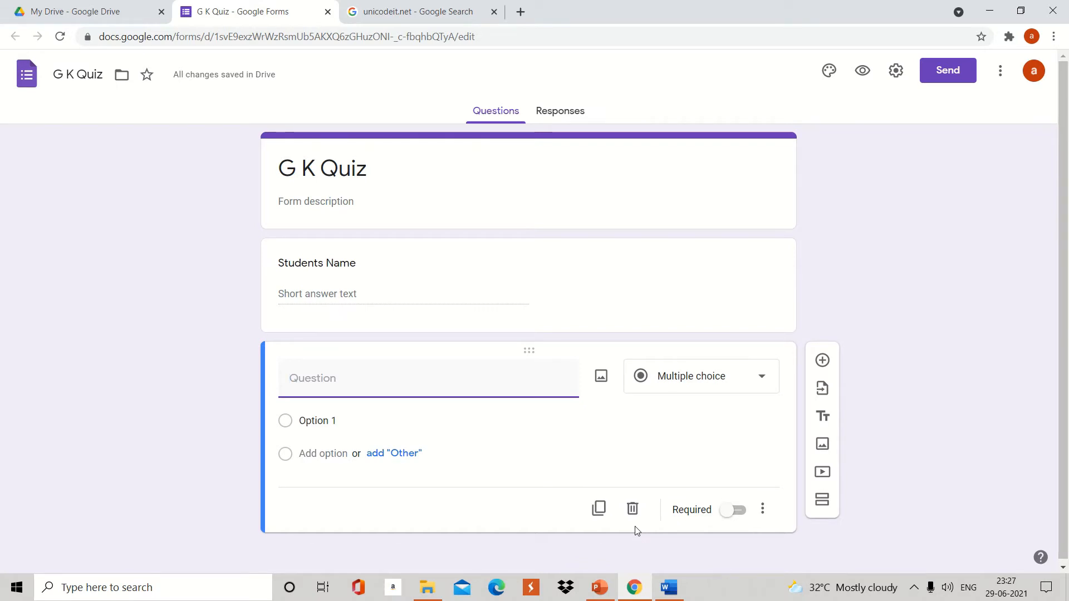
key(ctrl+v)
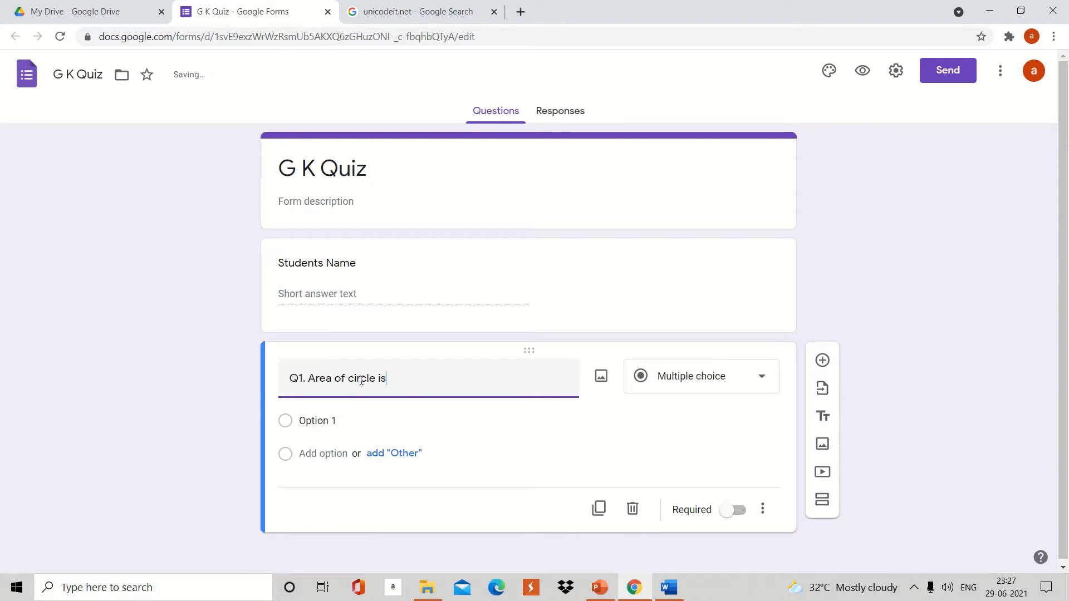
- Try to replace the area question's first option with Πr² copied from the Word document, and erase the pasted characters
click(316, 422)
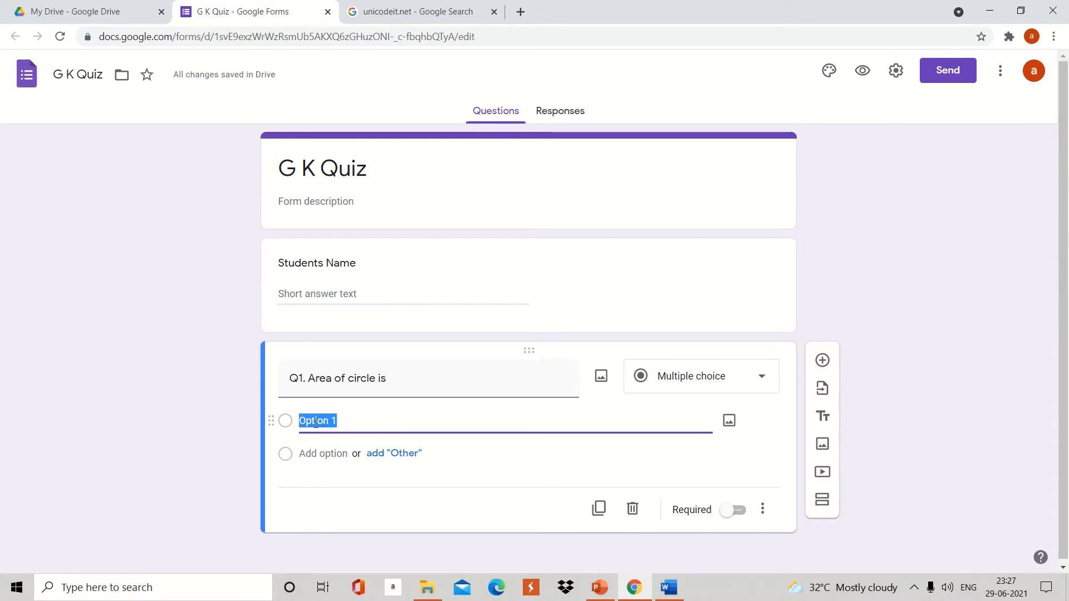
key(BackSpace)
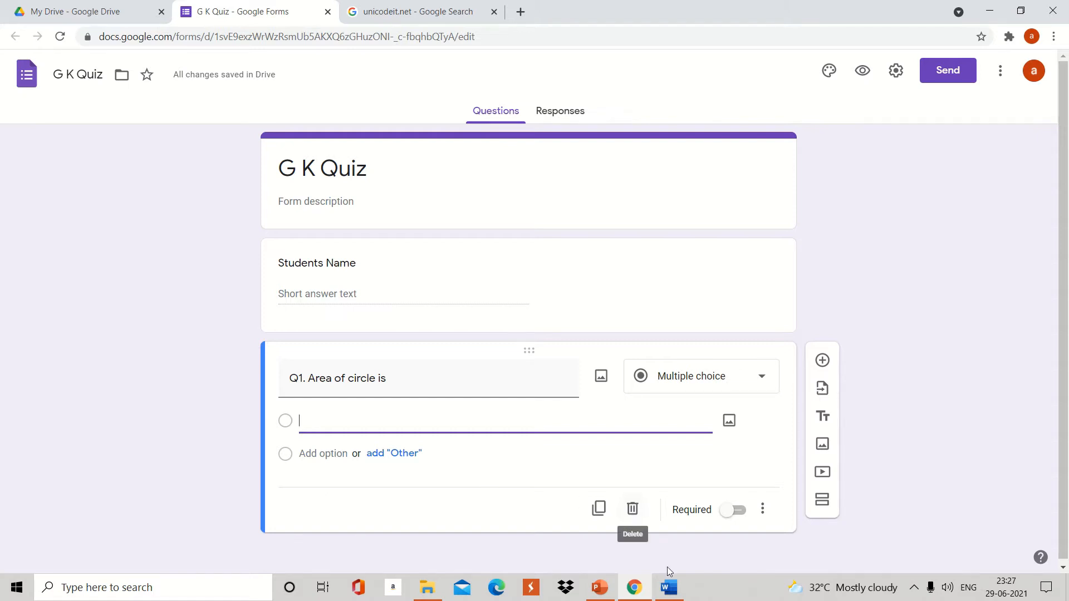
click(668, 587)
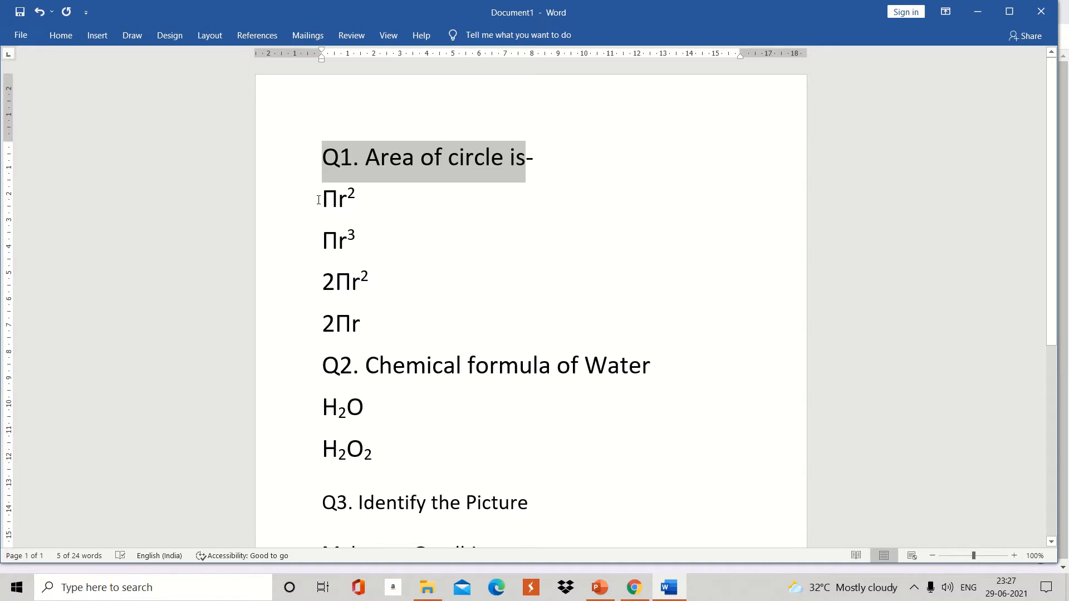
drag(318, 200, 365, 200)
key(ctrl+c)
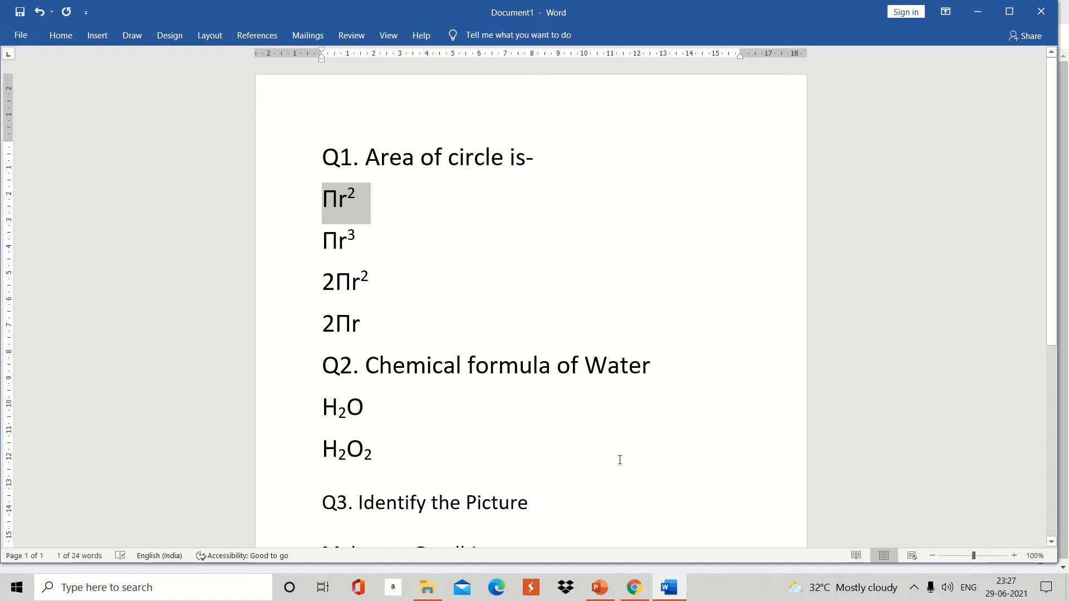
mouse_move(635, 579)
click(626, 522)
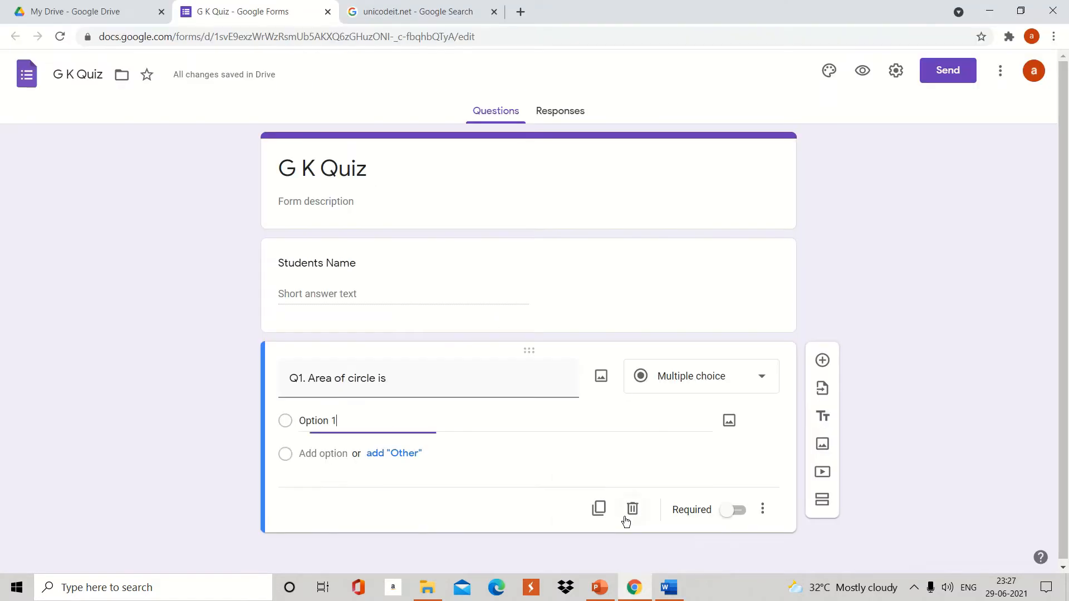
key(BackSpace)
key(BackSpace)
key(BackSpace)
key(BackSpace)
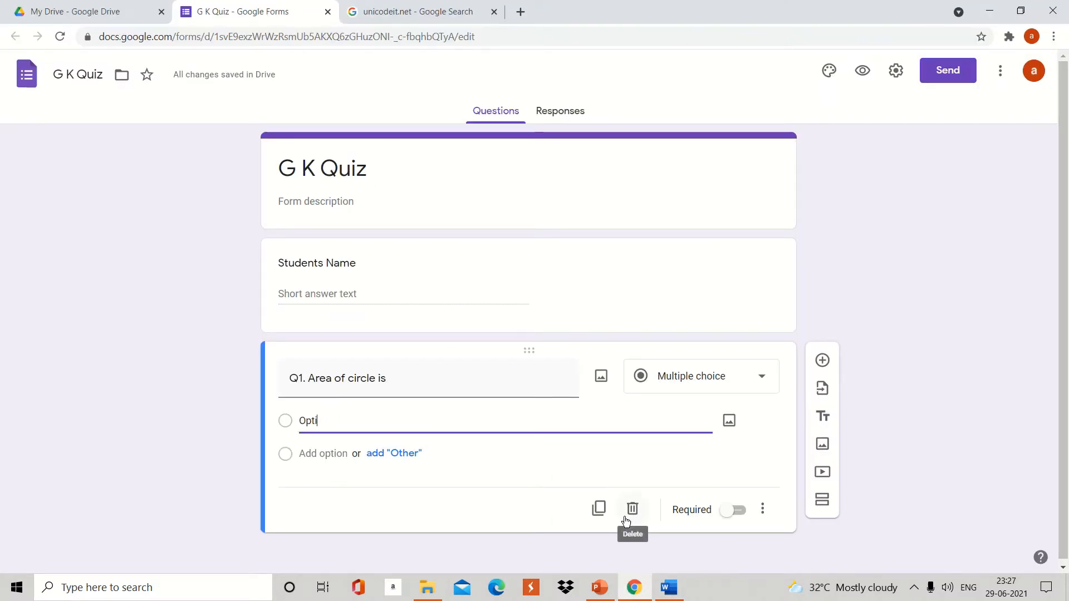
key(BackSpace)
key(BackSpace)
key(BackSpace)
key(BackSpace)
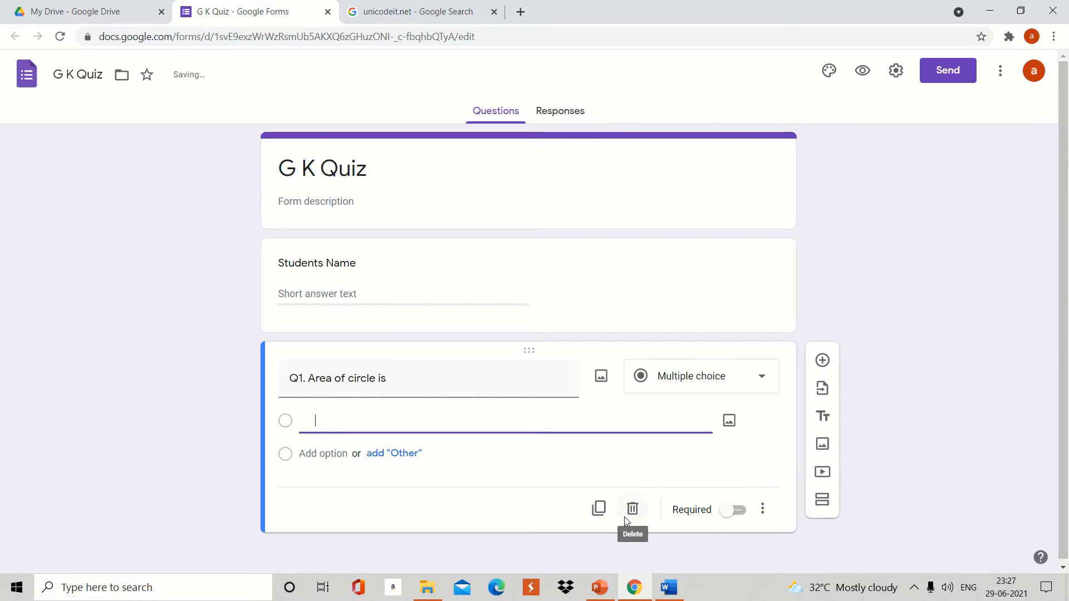
text(πr2)
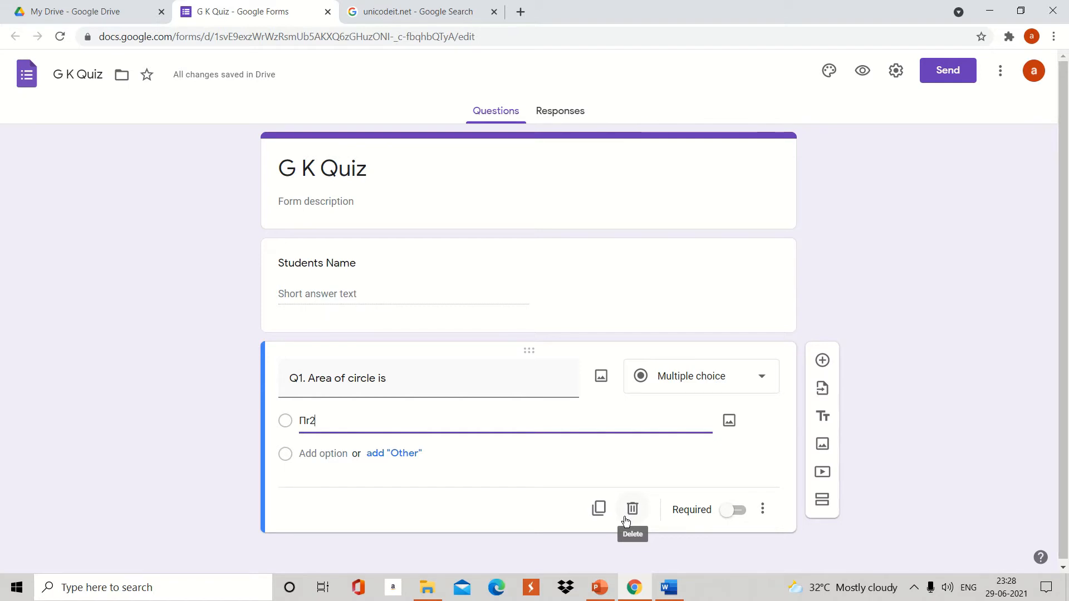
key(BackSpace)
key(BackSpace)
- Open the unicodeit.net converter from the already loaded Google search results
click(422, 15)
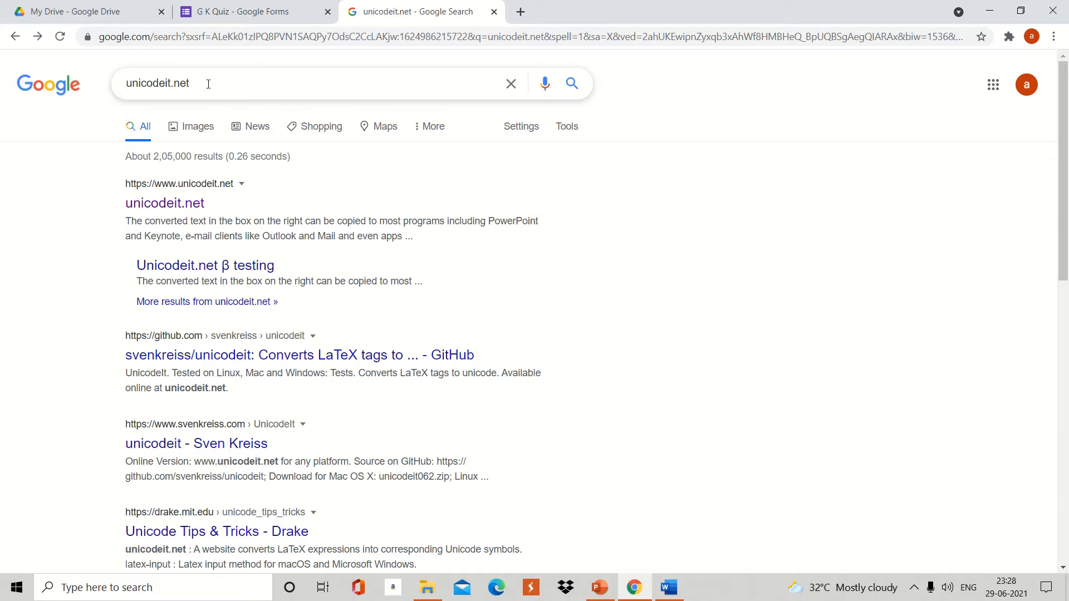
click(168, 211)
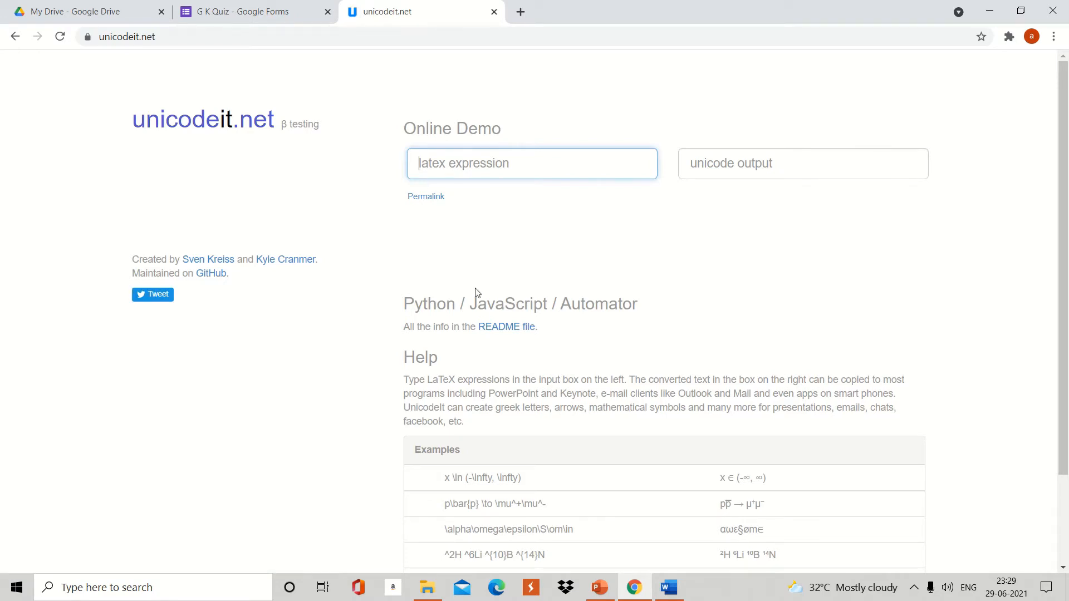
mouse_move(668, 585)
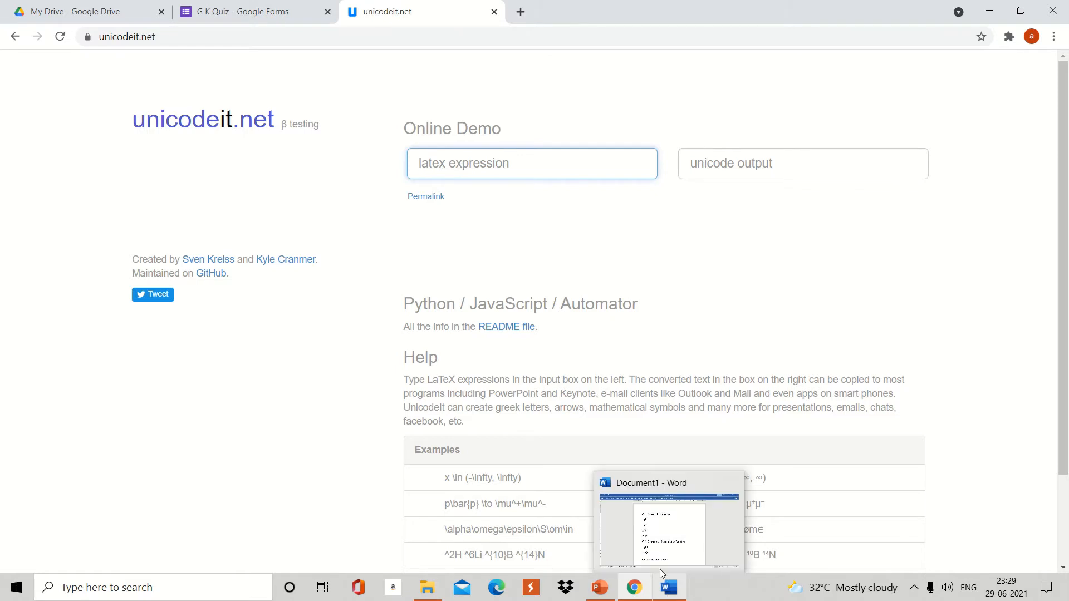
- Copy Πr² from the Word document, convert it as Πr^2 in unicodeit.net and copy the Unicode output
click(656, 546)
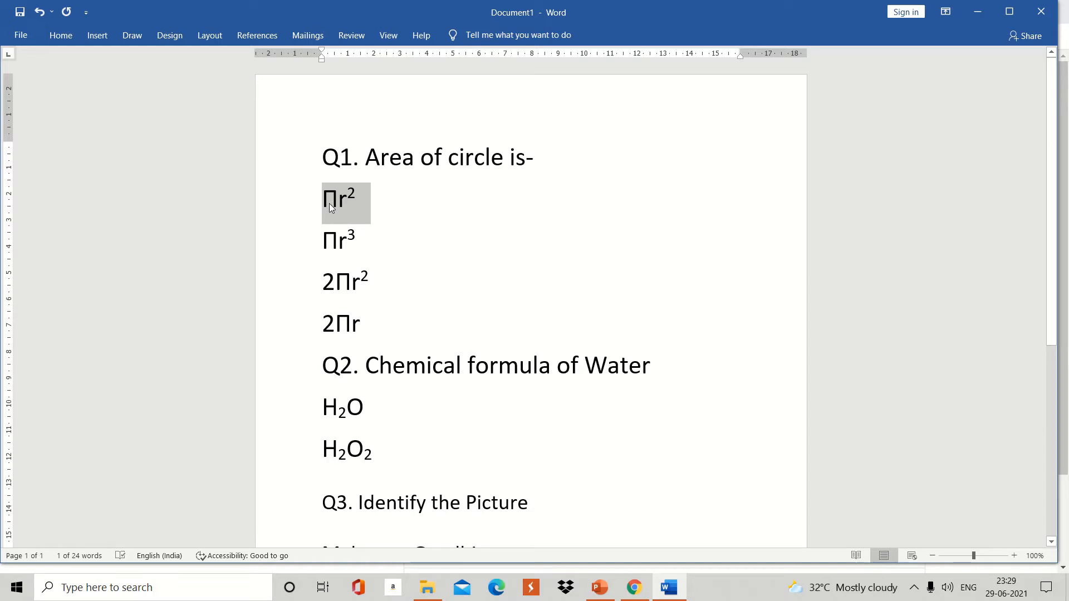
mouse_move(633, 585)
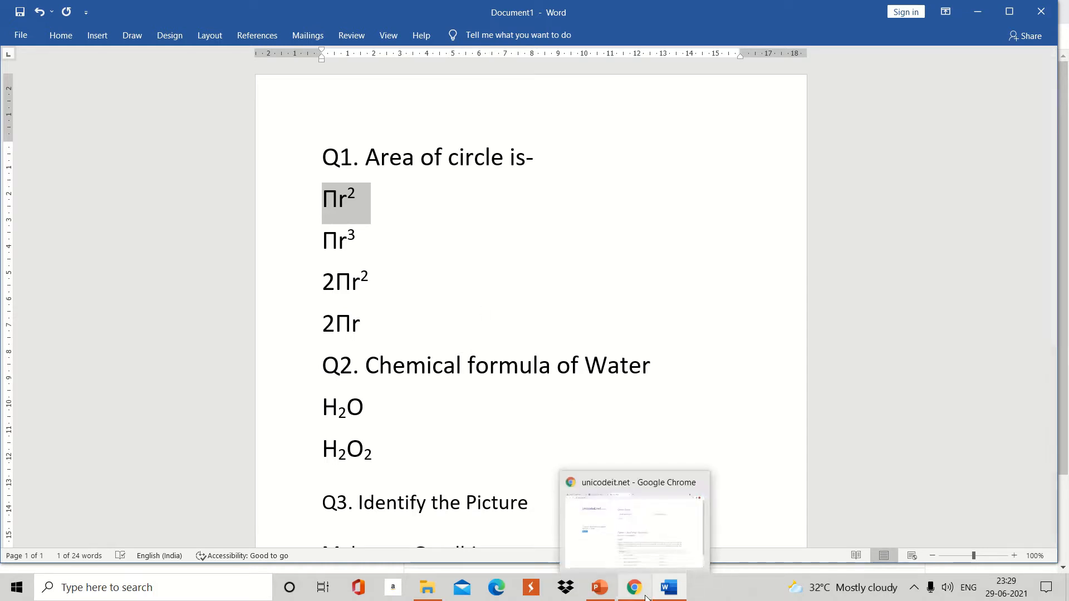
click(643, 529)
key(ctrl+v)
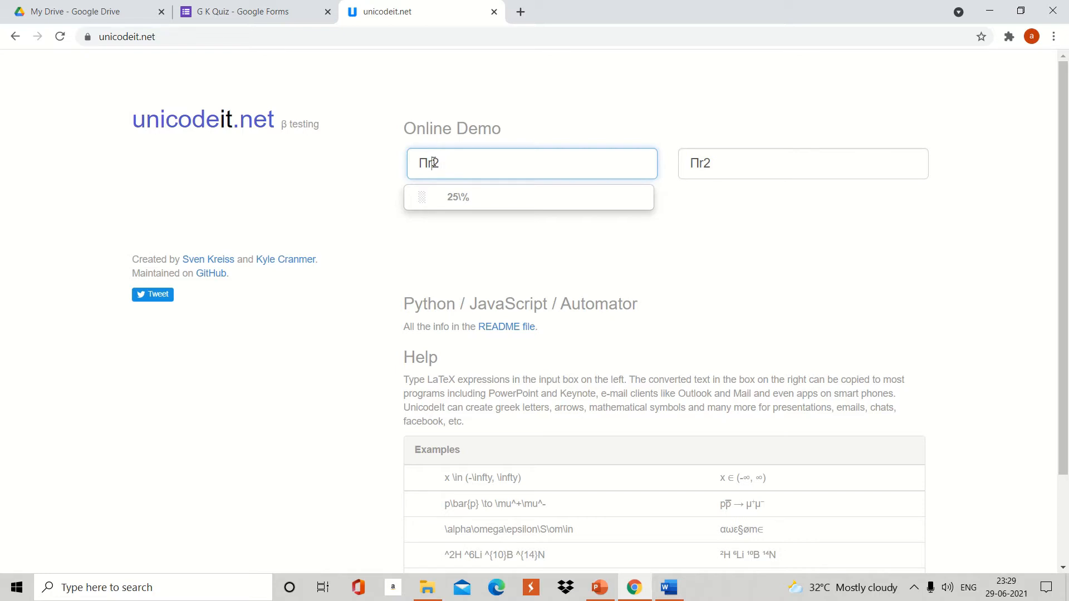
text(^)
click(712, 167)
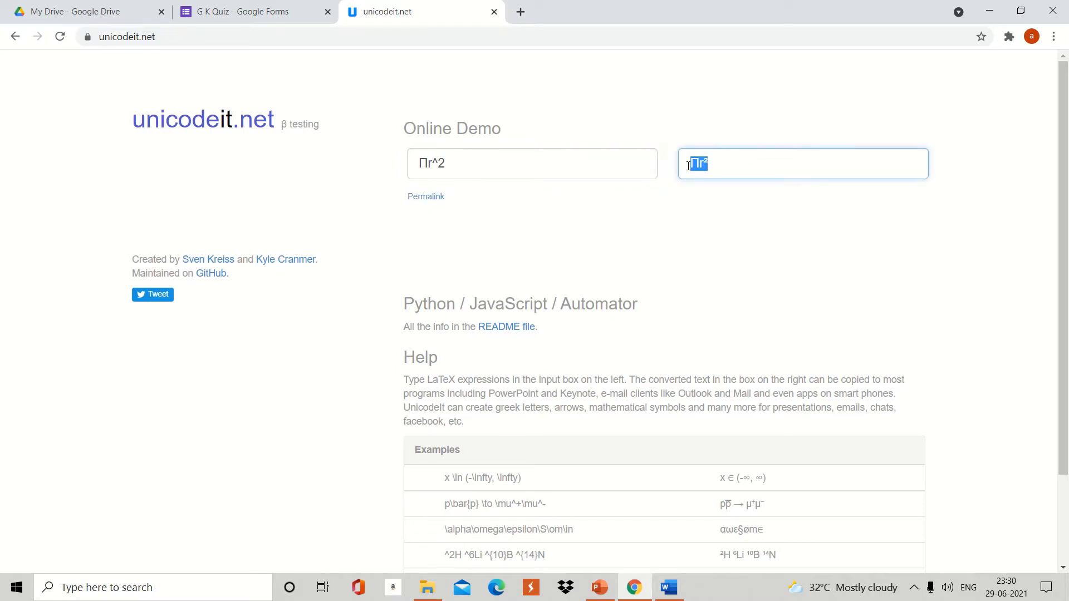
- Replace the area question's first option in the G K Quiz form with the converted Πr²
mouse_move(641, 589)
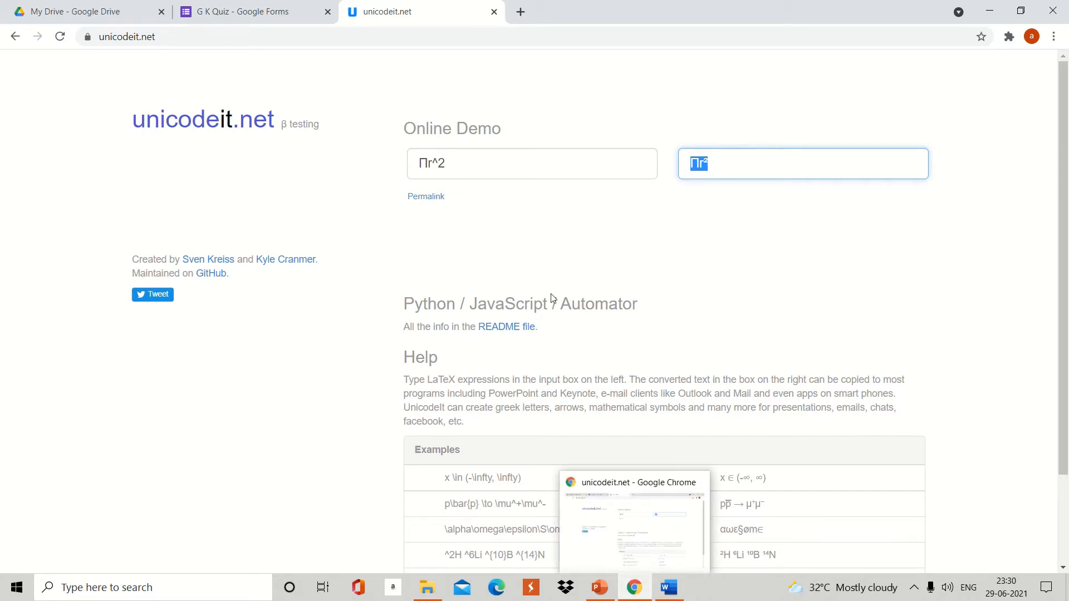
click(269, 13)
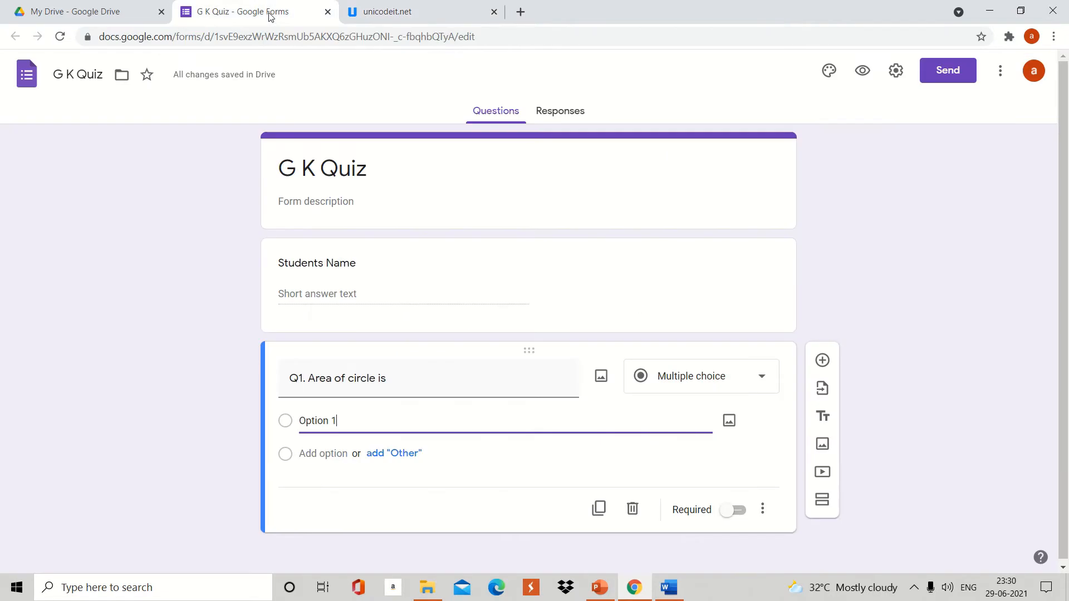
click(340, 419)
key(BackSpace)
key(BackSpace)
key(BackSpace)
key(BackSpace)
key(BackSpace)
key(BackSpace)
text(Πr²)
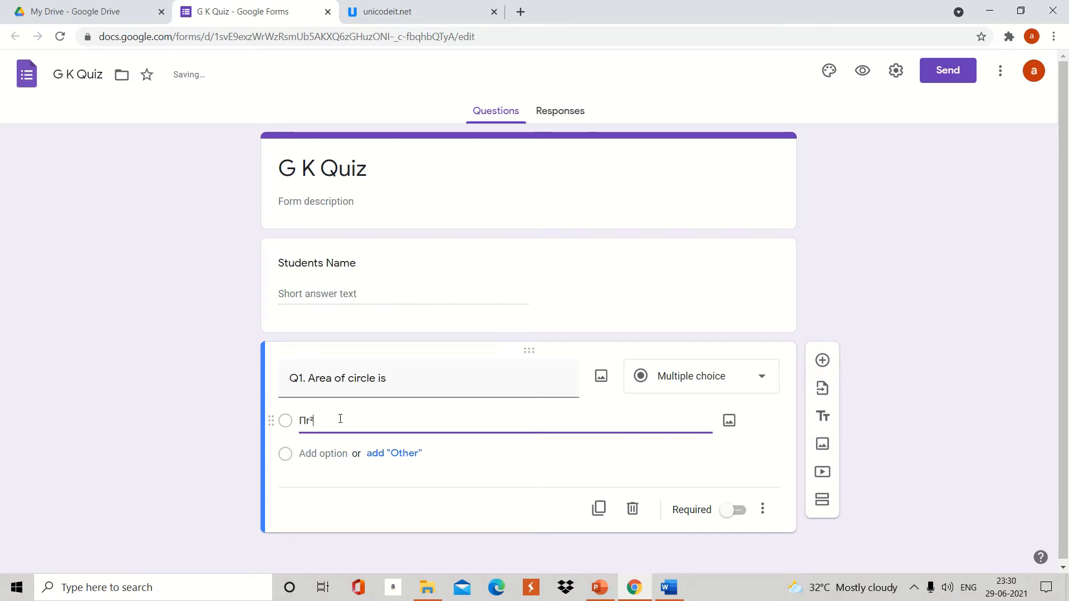
- Add a second option to the area question and copy Πr³ from the Word document for it
click(321, 453)
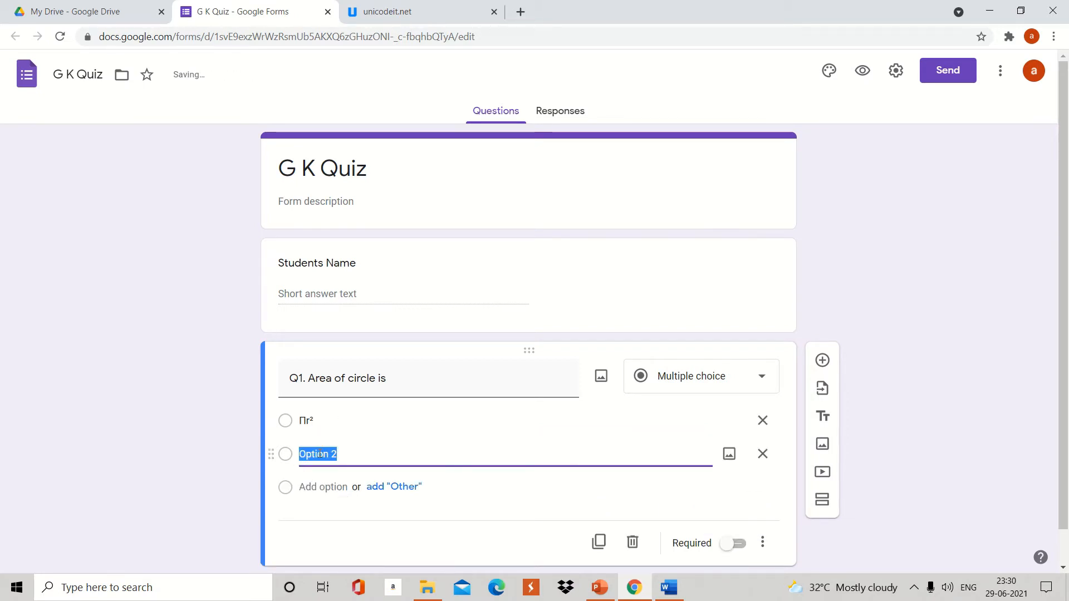
mouse_move(662, 590)
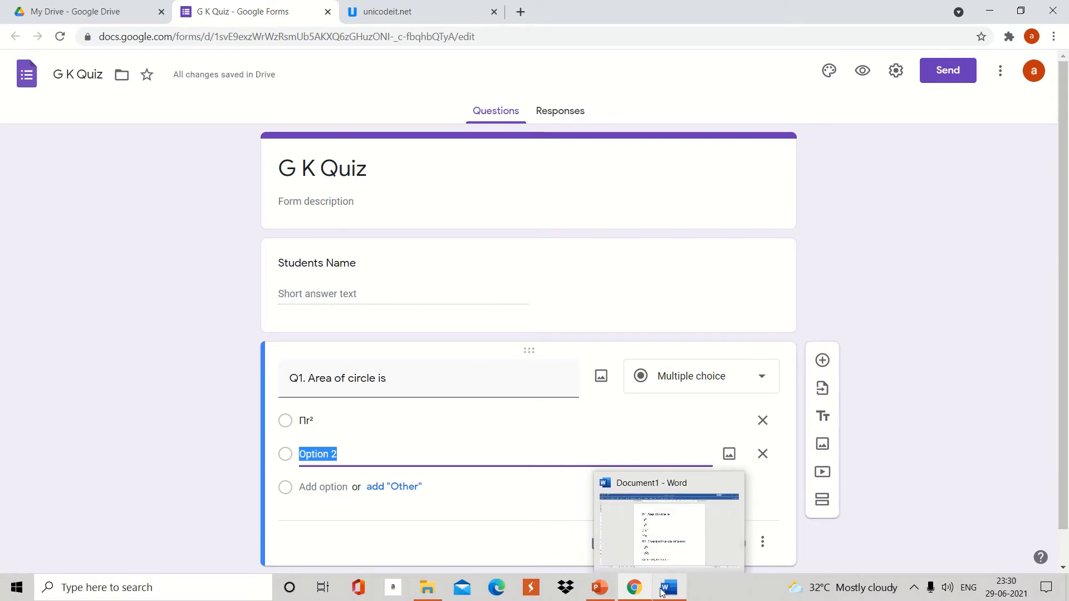
click(655, 520)
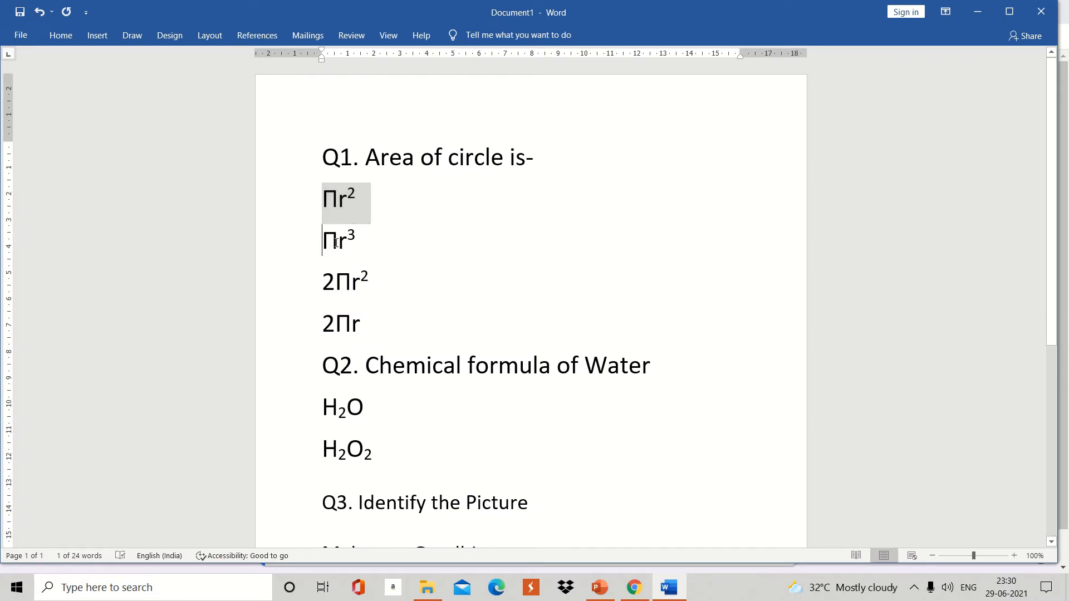
click(357, 242)
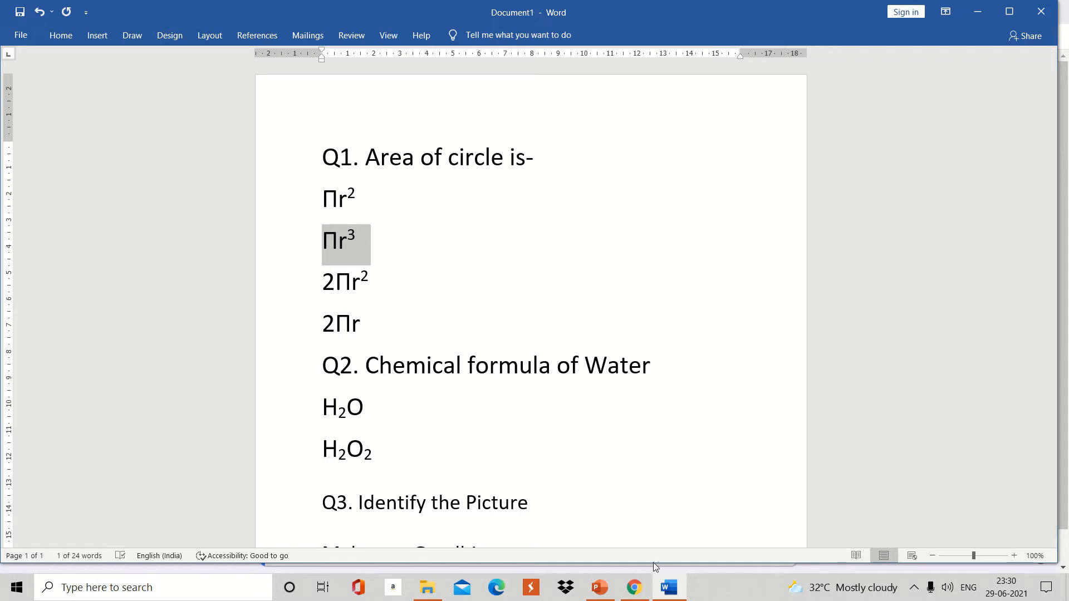
click(635, 514)
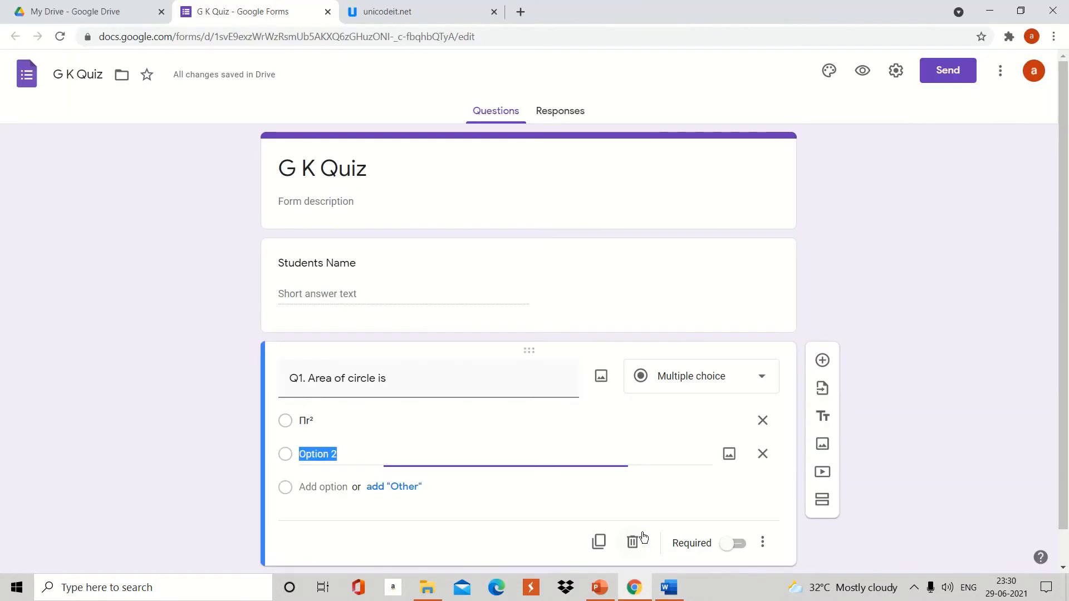
- Replace the expression in unicodeit.net with Πr^3 and copy the Unicode output
click(384, 11)
click(459, 173)
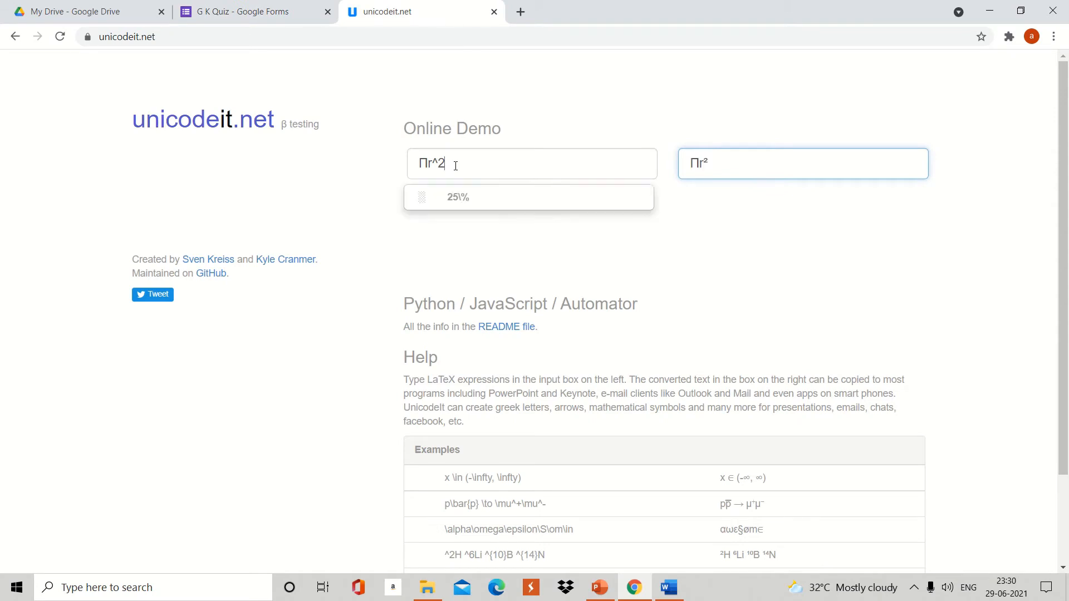
key(BackSpace)
key(BackSpace)
key(BackSpace)
key(BackSpace)
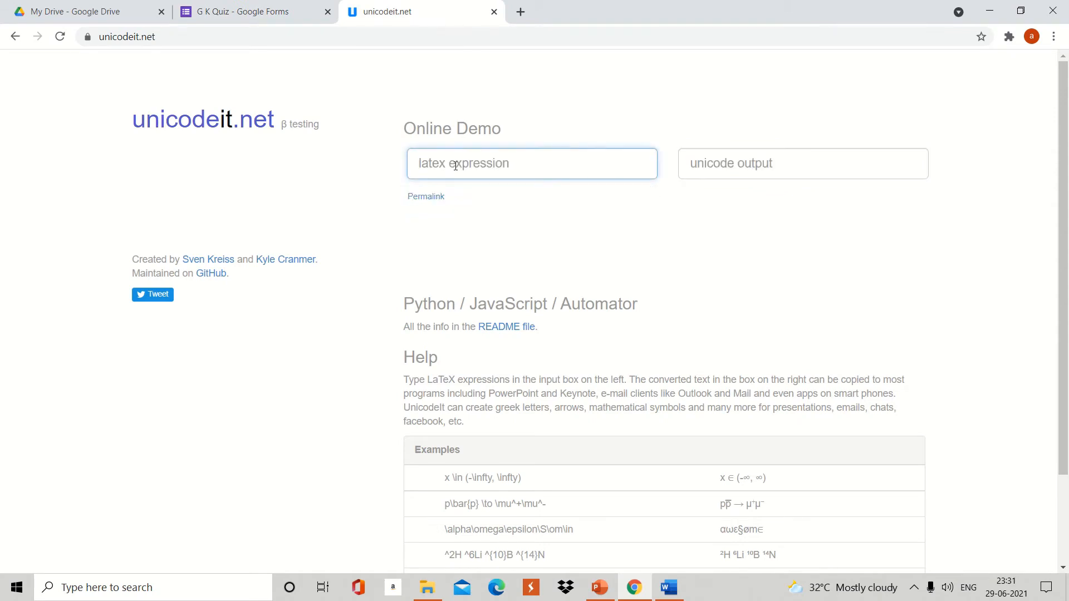
text(Πr3)
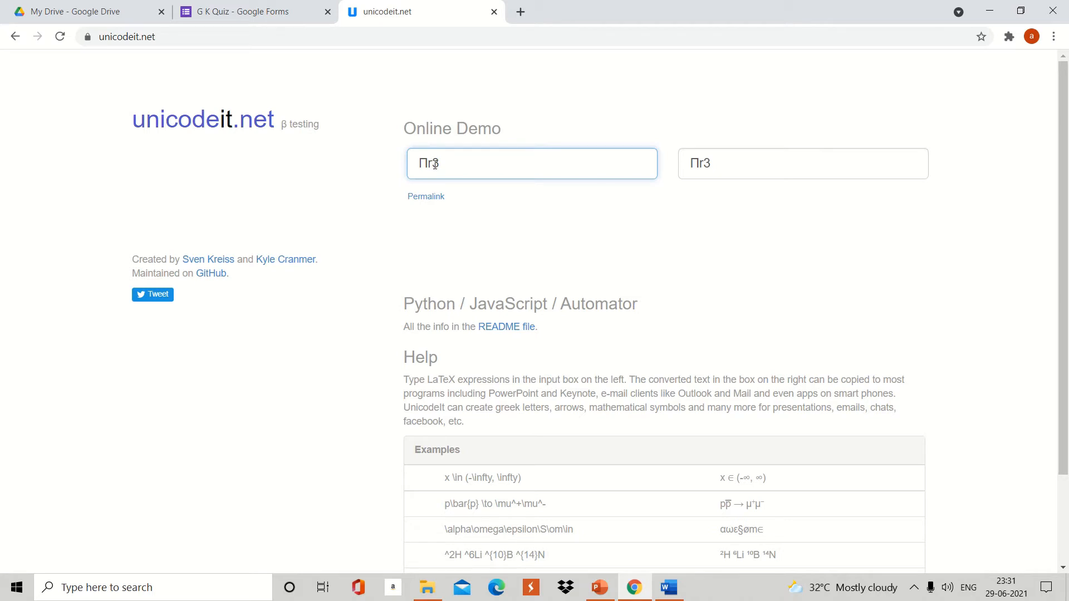
text(^)
drag(690, 163, 715, 162)
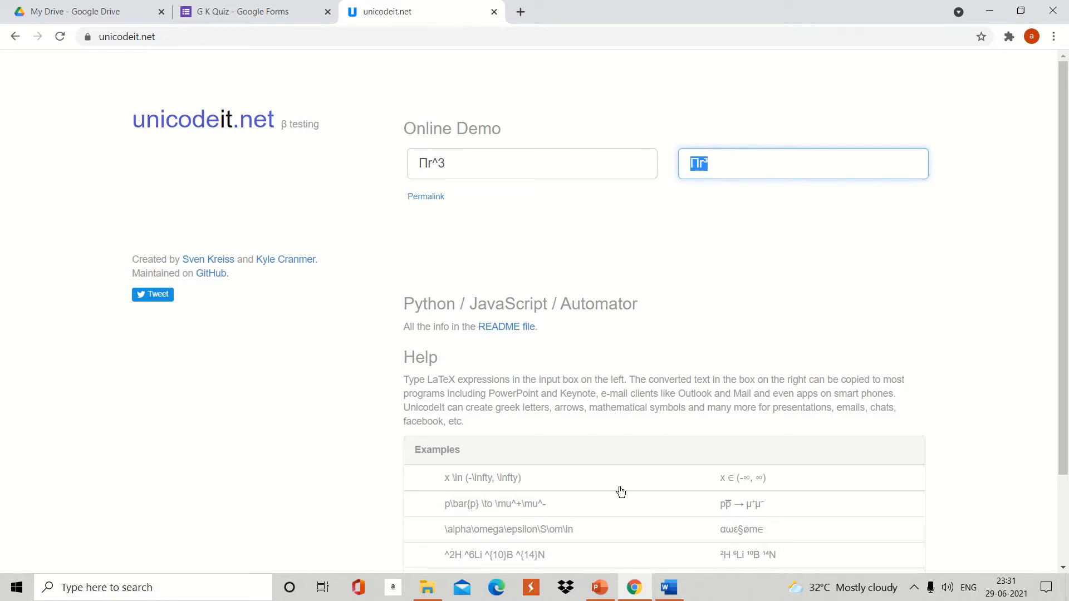
- Replace the area question's second option in the quiz form with the converted Πr³
click(255, 20)
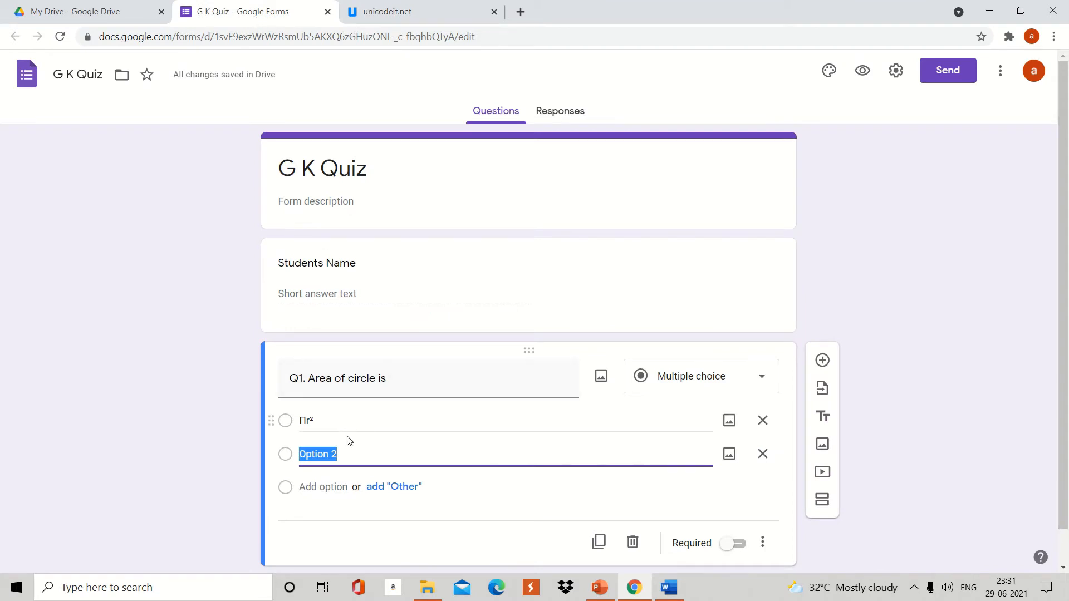
key(BackSpace)
text(Πr³)
- Duplicate the area question together with its two options
click(605, 543)
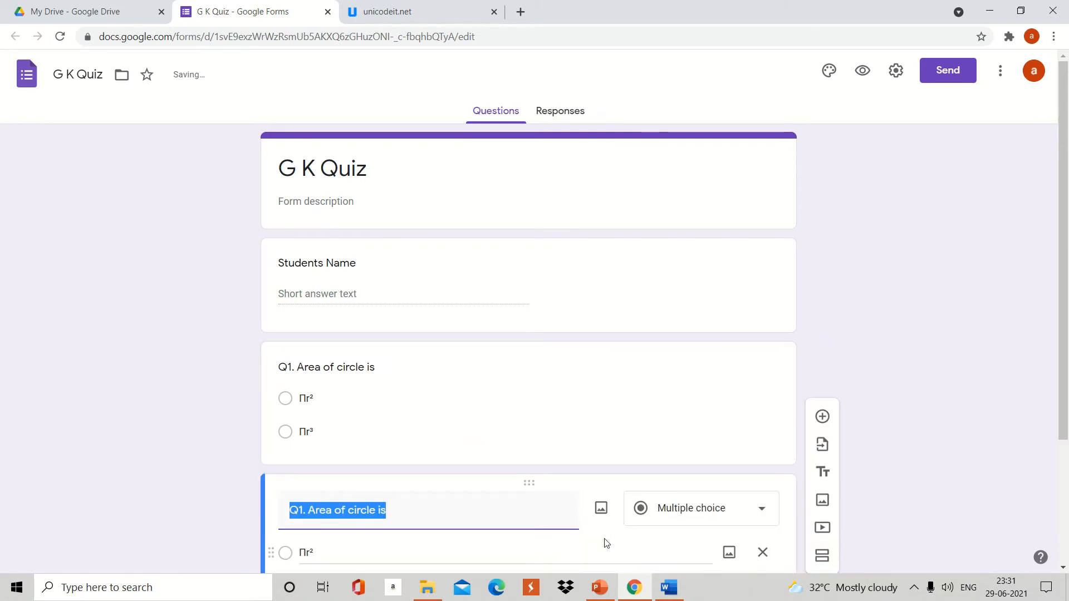
click(1063, 568)
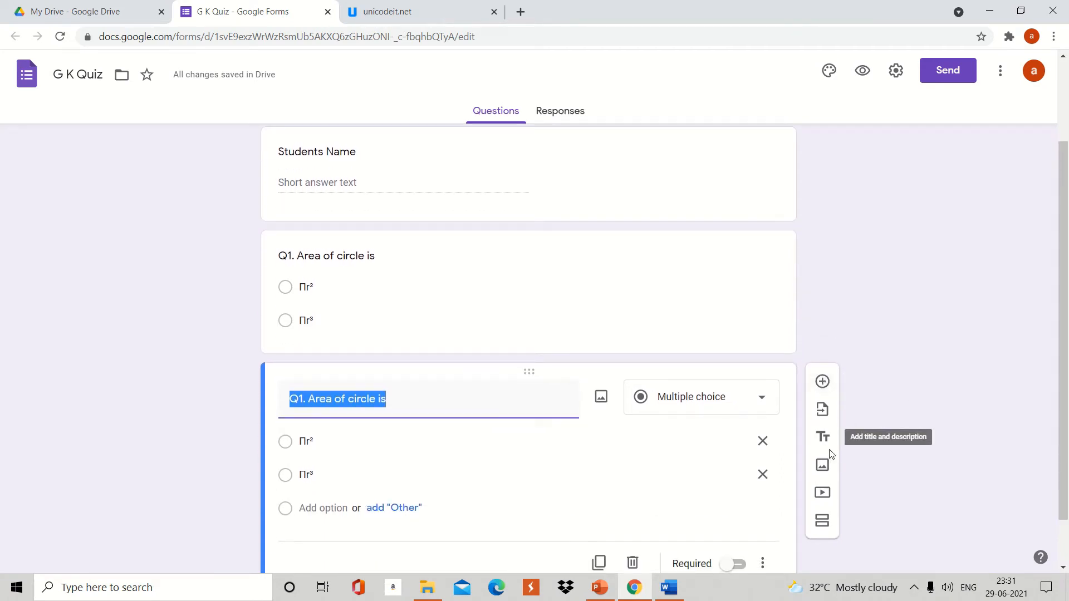
click(1066, 536)
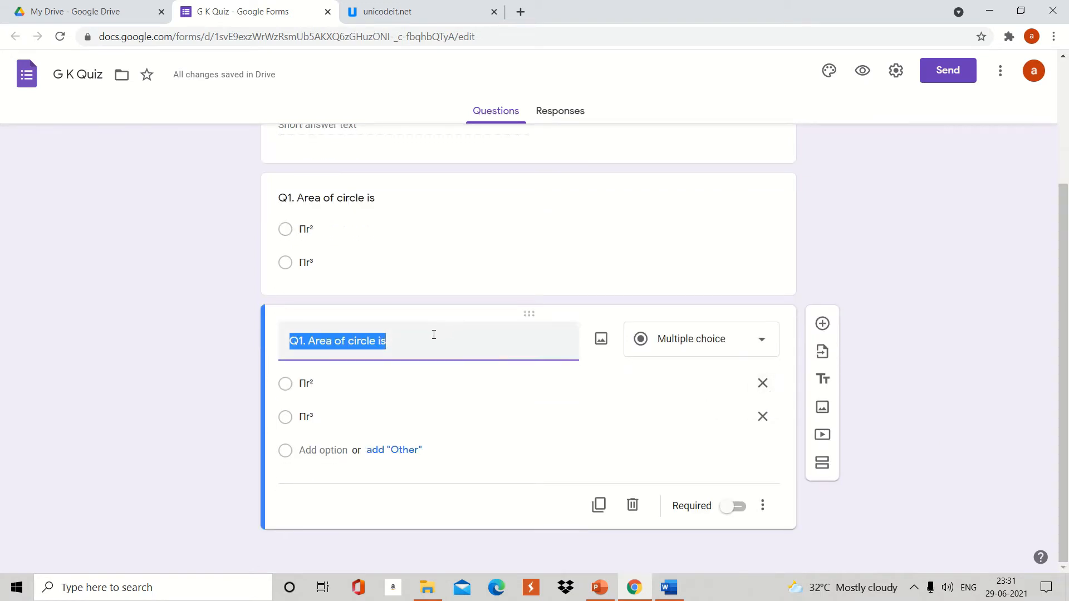
- Erase "Area of circle is" from the duplicated question's title
click(418, 341)
key(BackSpace)
key(BackSpace)
key(BackSpace)
key(BackSpace)
key(BackSpace)
key(BackSpace)
key(BackSpace)
key(BackSpace)
key(BackSpace)
key(BackSpace)
key(BackSpace)
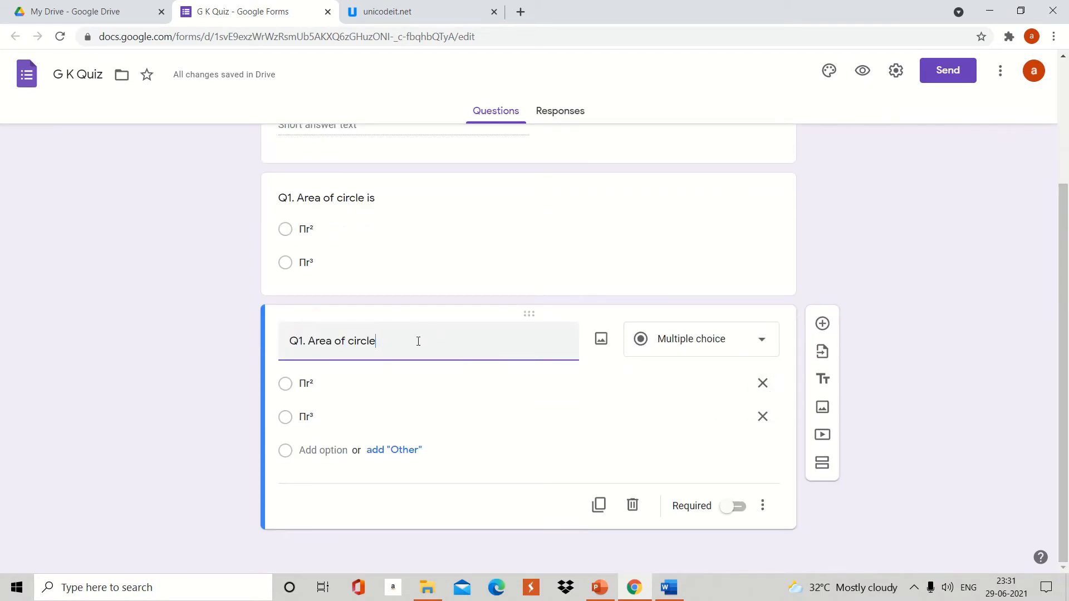
key(BackSpace)
key(BackSpace)
key(BackSpace)
key(BackSpace)
- Replace the rest of the duplicated question's title with "Q2. Chemical formula of Water" copied from the Word document
mouse_move(669, 586)
click(666, 529)
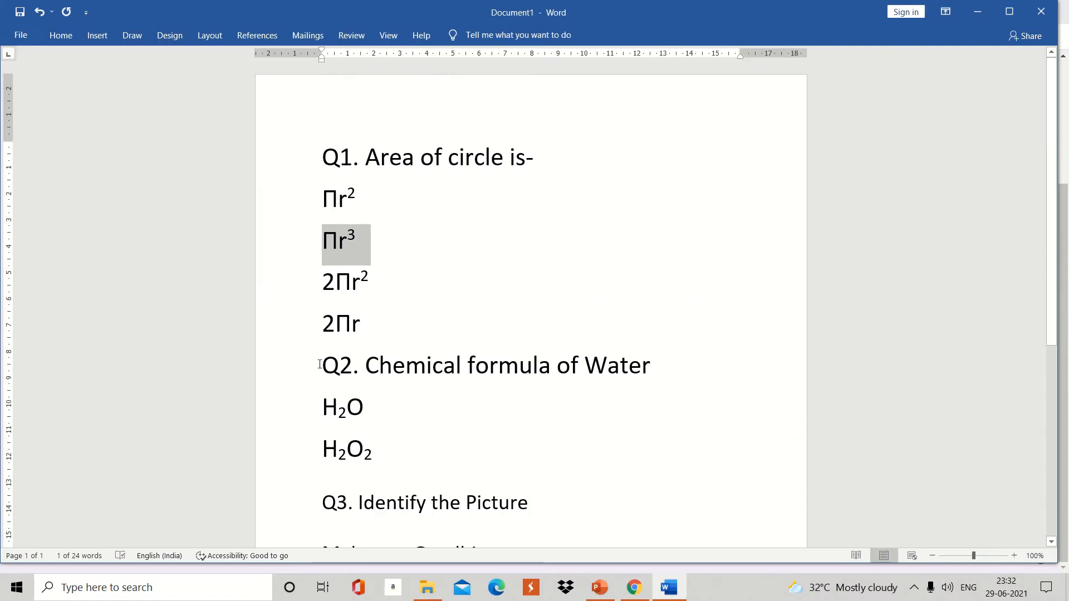
drag(319, 364, 588, 364)
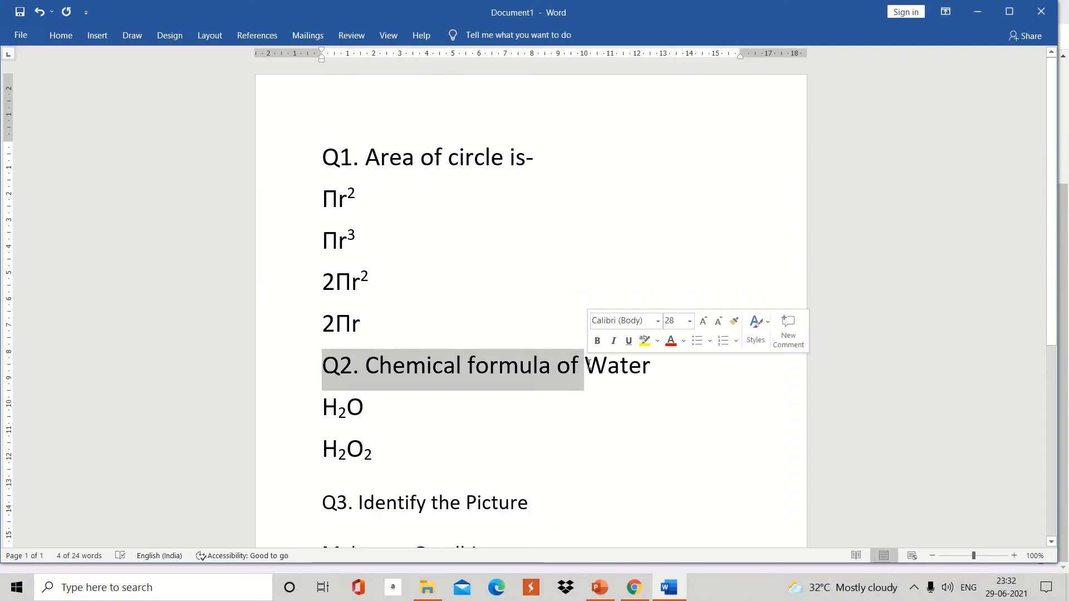
key(shift+Right)
key(shift+Right)
key(shift+Right)
key(shift+Right)
key(shift+Right)
key(shift+Right)
key(ctrl+c)
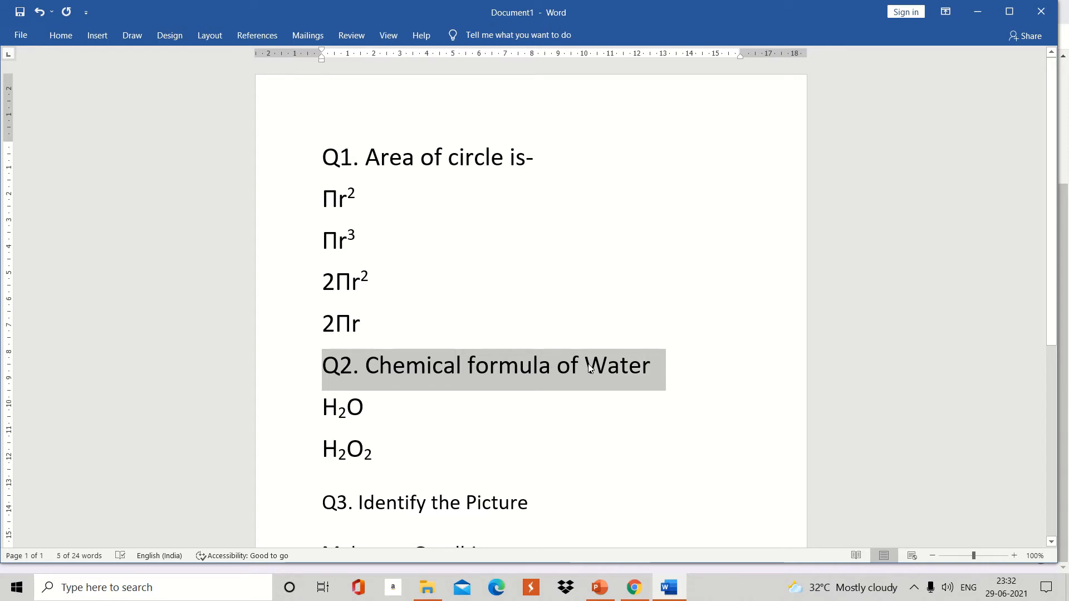
mouse_move(634, 584)
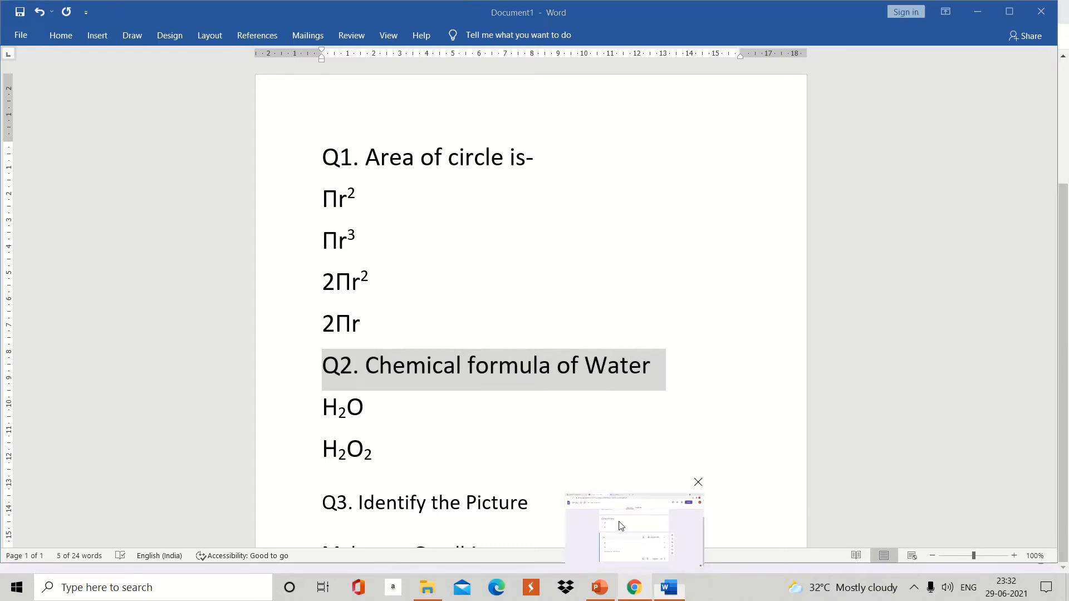
click(622, 526)
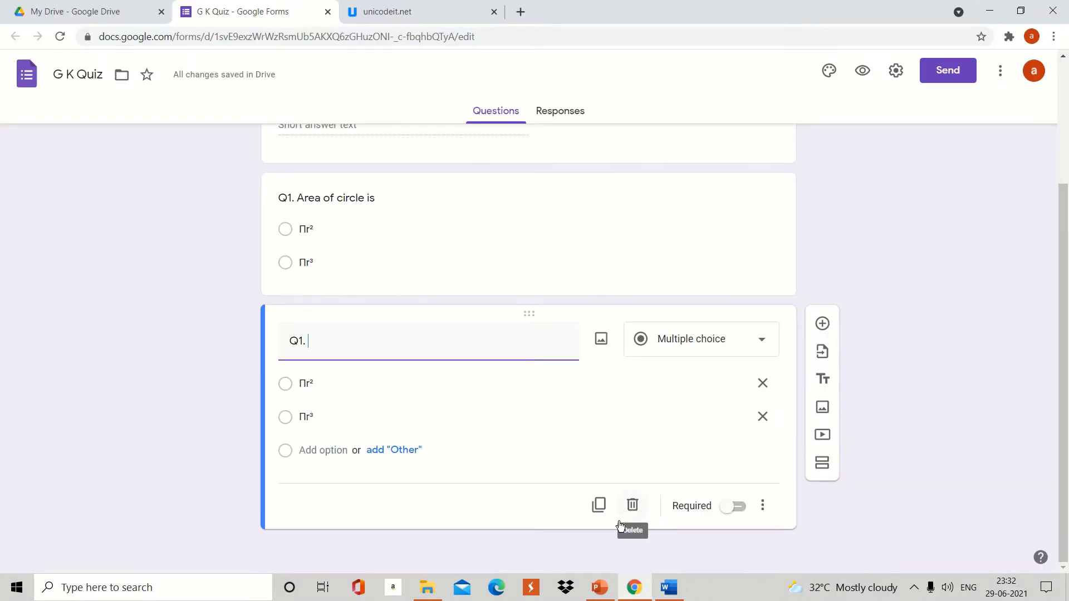
key(BackSpace)
key(BackSpace)
key(ctrl+v)
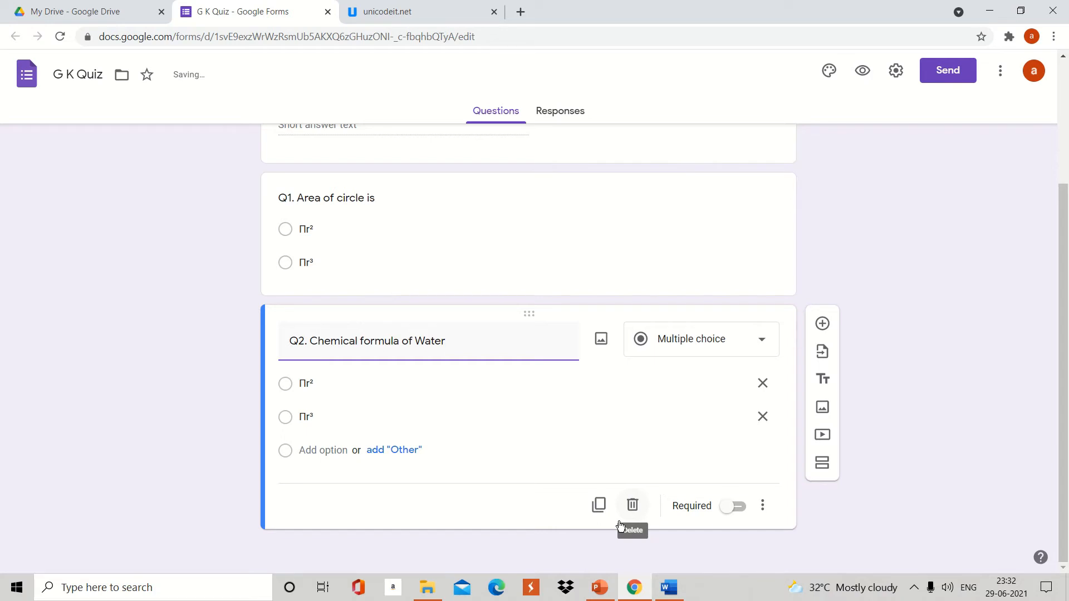
- Remove the carried-over Πr² and Πr³ texts from the water question's options and empty the first option
click(319, 383)
key(BackSpace)
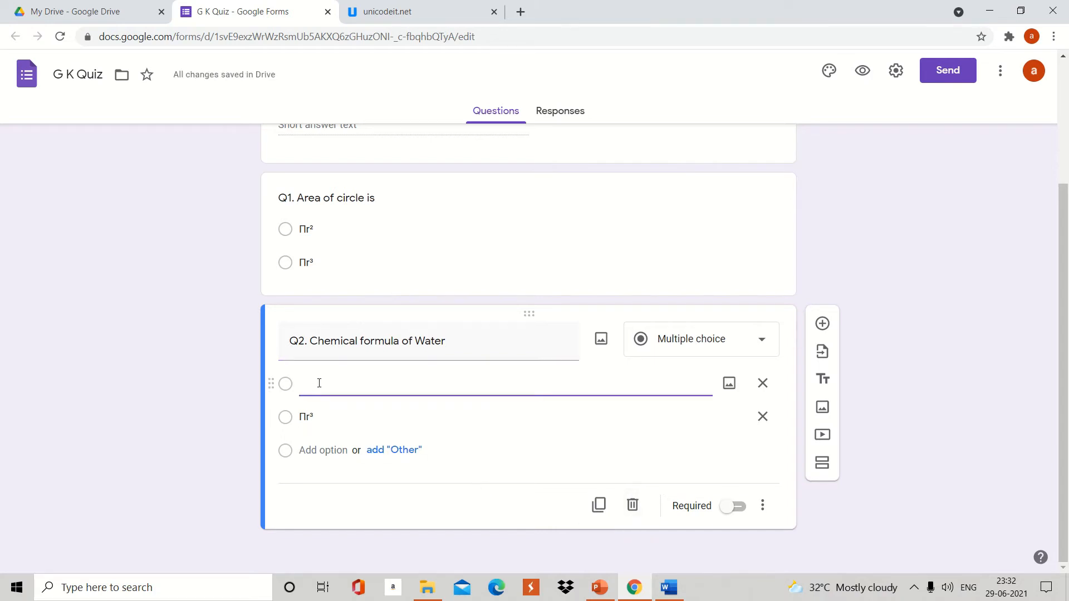
click(321, 417)
key(BackSpace)
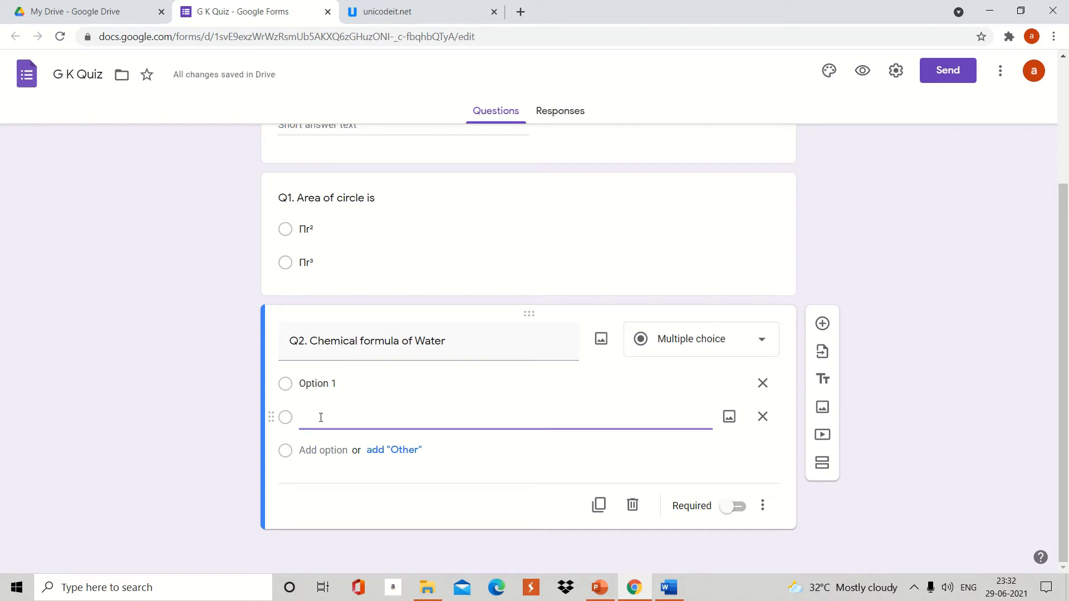
click(318, 379)
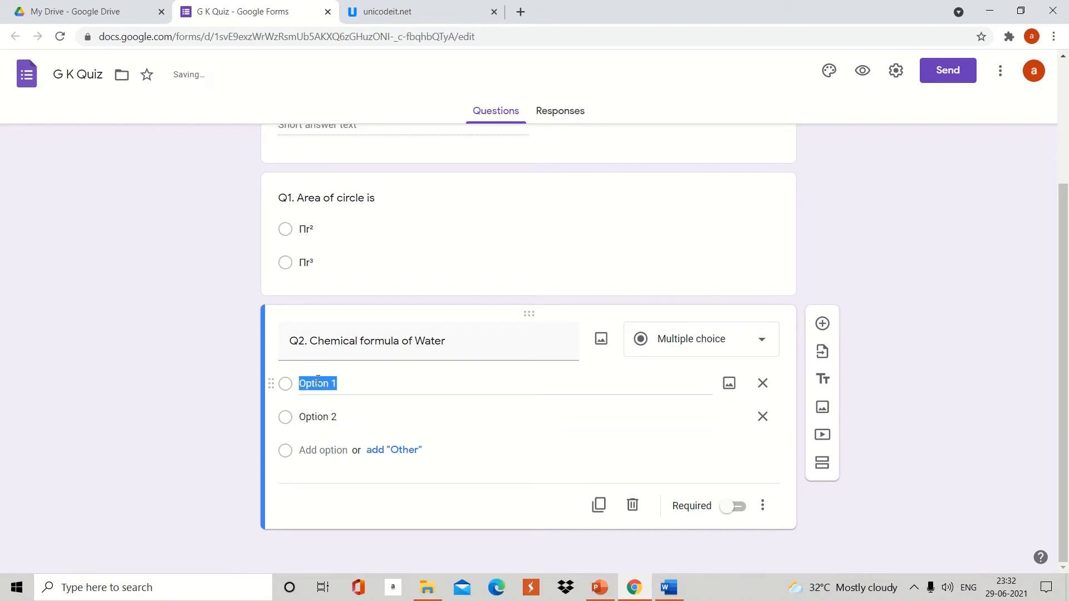
key(BackSpace)
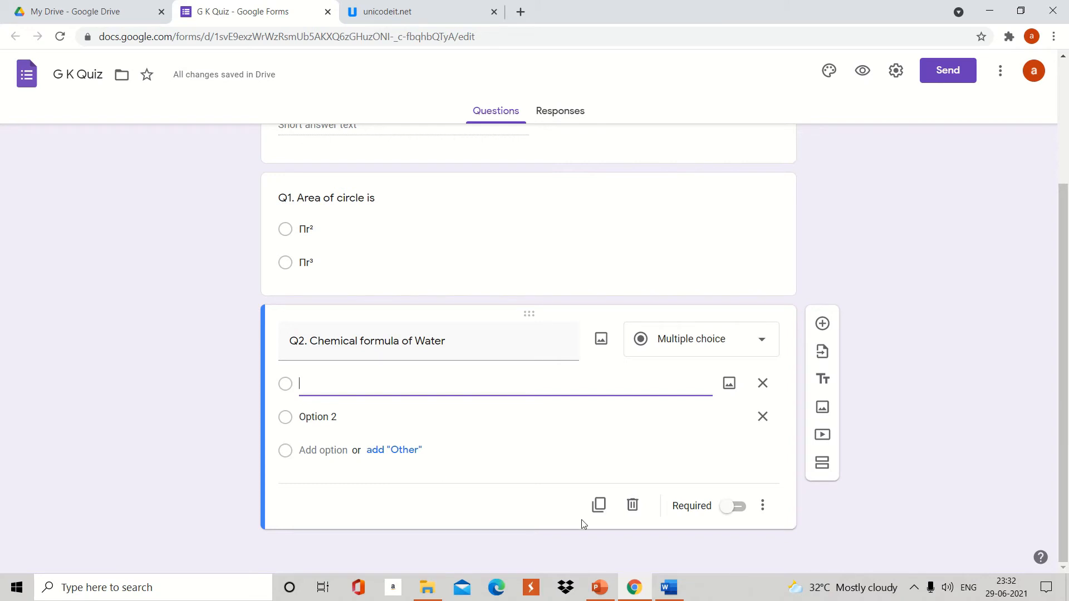
- Copy H₂O from the Word document and return to the quiz form
mouse_move(670, 587)
click(665, 539)
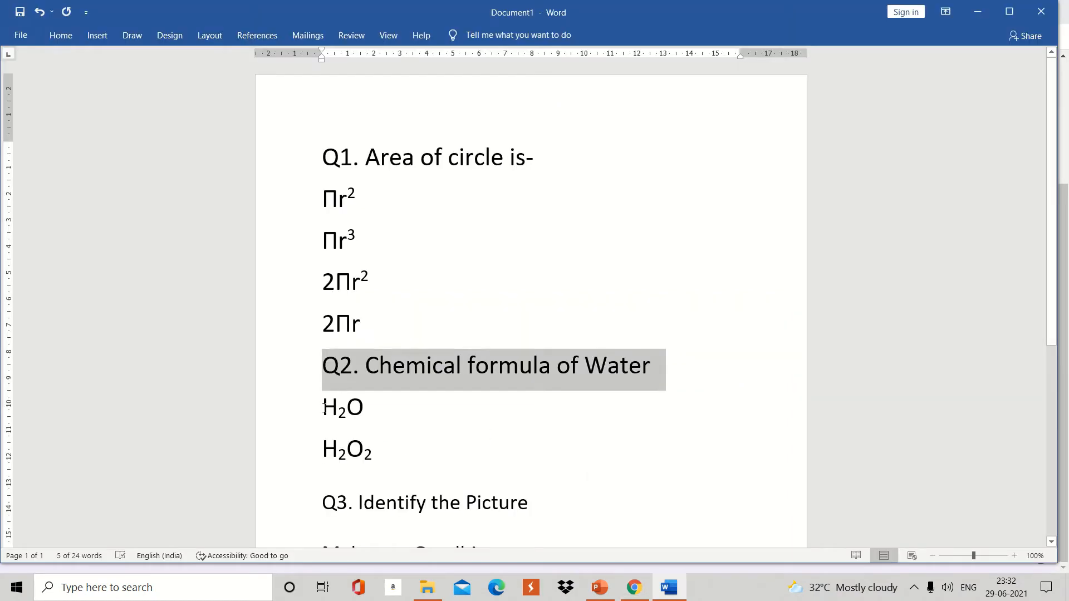
drag(324, 408, 367, 412)
key(ctrl+c)
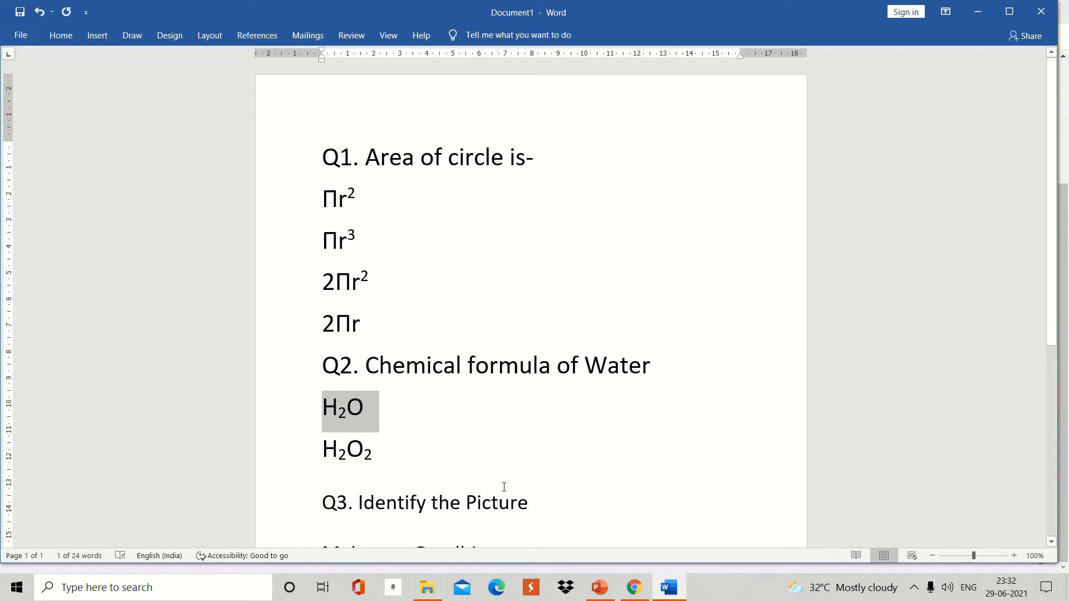
mouse_move(639, 589)
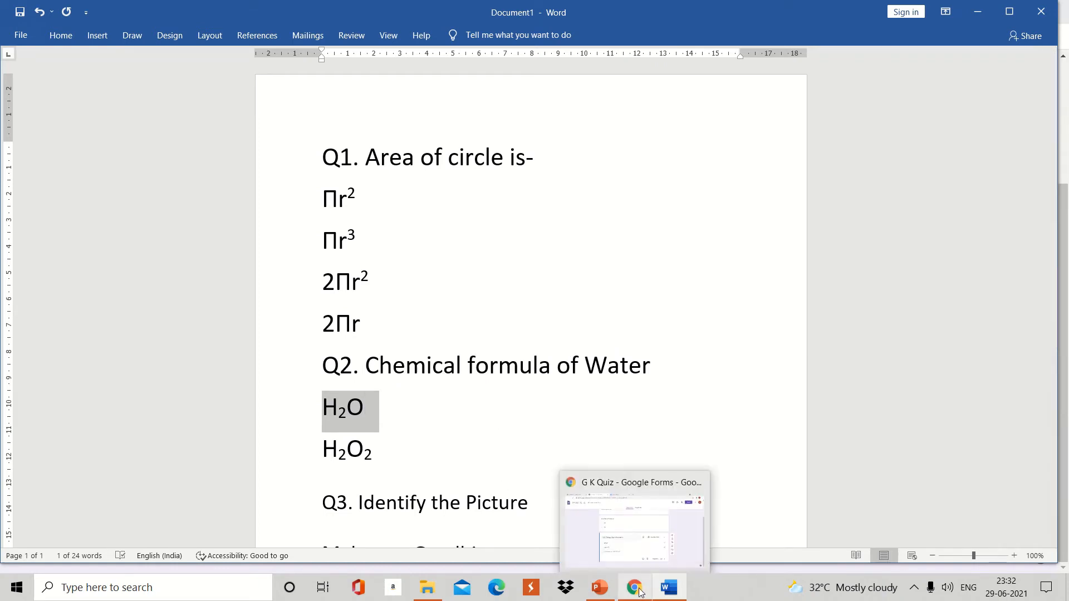
click(618, 540)
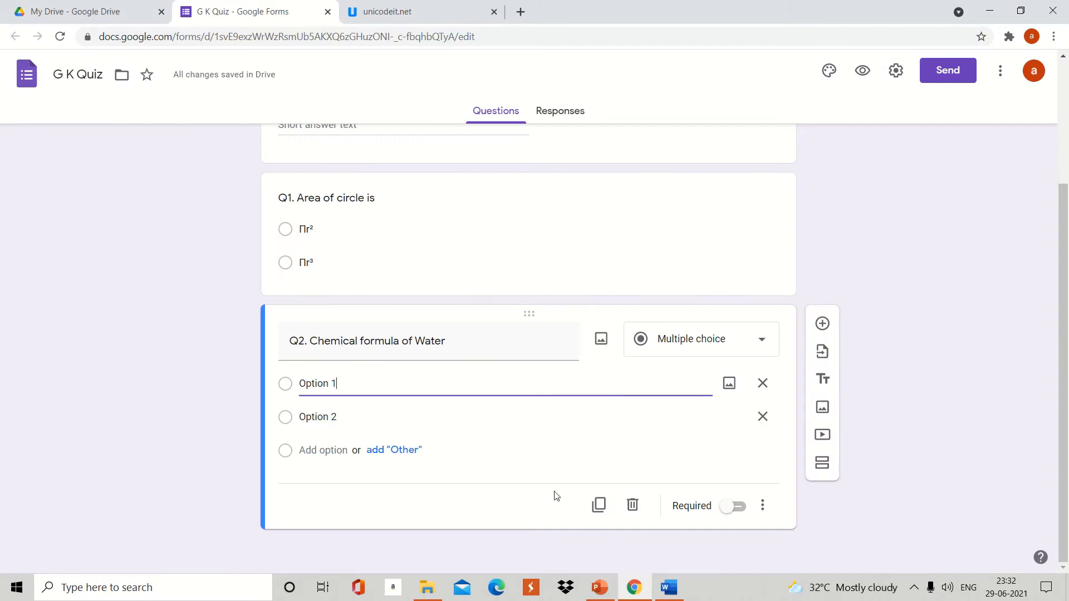
- Try the copied H2O as the first option of the water question, and erase it again
key(BackSpace)
key(BackSpace)
key(BackSpace)
key(BackSpace)
key(BackSpace)
key(BackSpace)
key(BackSpace)
key(BackSpace)
text(H2O)
key(BackSpace)
key(BackSpace)
key(BackSpace)
key(BackSpace)
- Switch to unicodeit.net and clear the previous Πr^3 expression from the LaTeX input
click(376, 13)
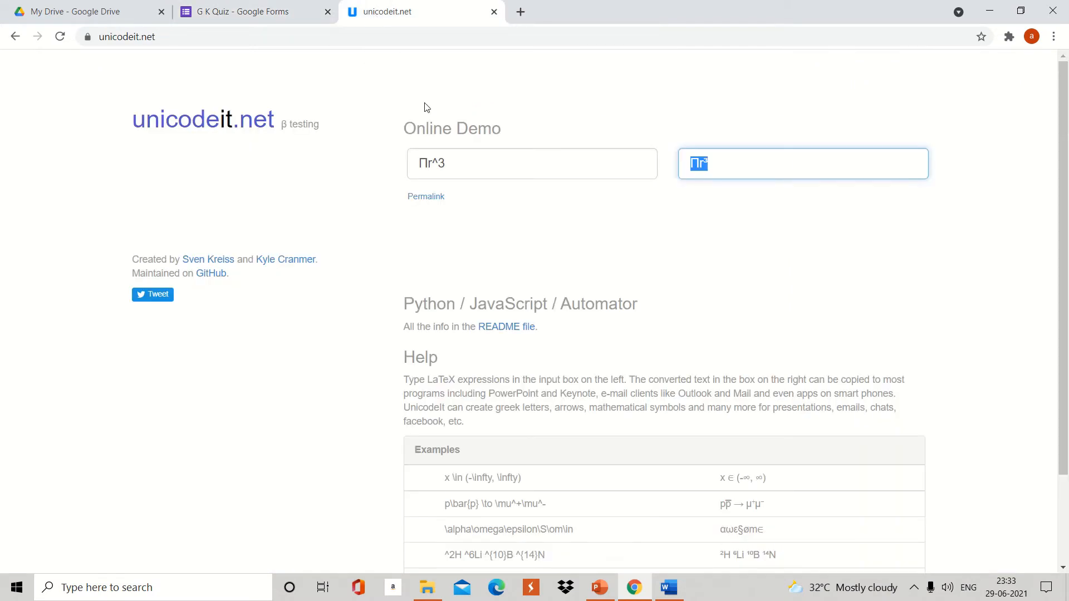
click(457, 165)
key(BackSpace)
key(BackSpace)
key(BackSpace)
key(BackSpace)
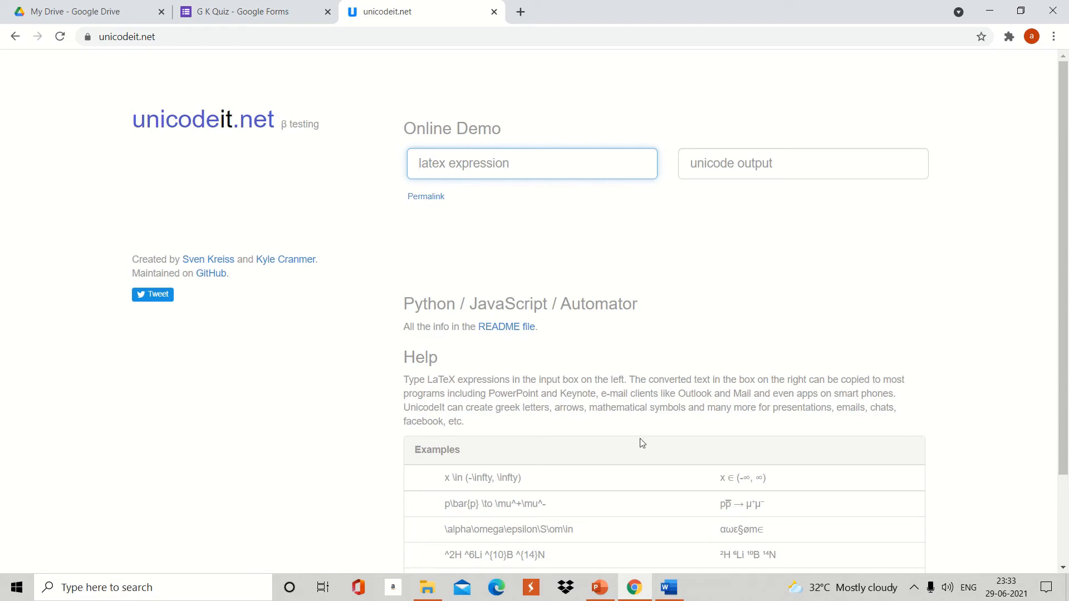
- Enter H_2O as the LaTeX expression, using the H₂O text from the Word document with an underscore added before the 2
mouse_move(671, 585)
click(647, 540)
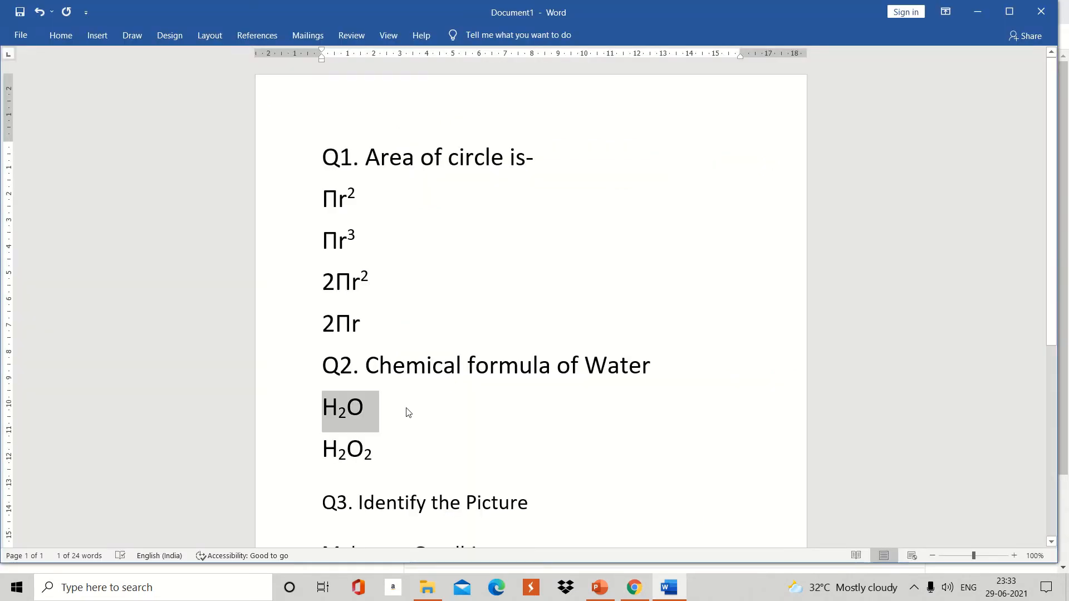
mouse_move(635, 579)
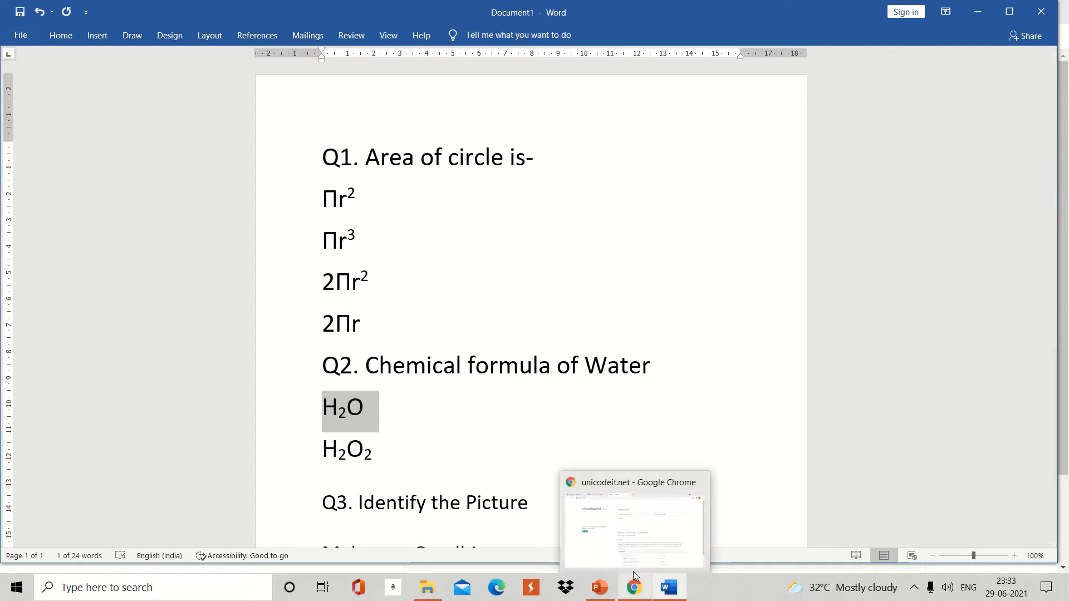
click(624, 527)
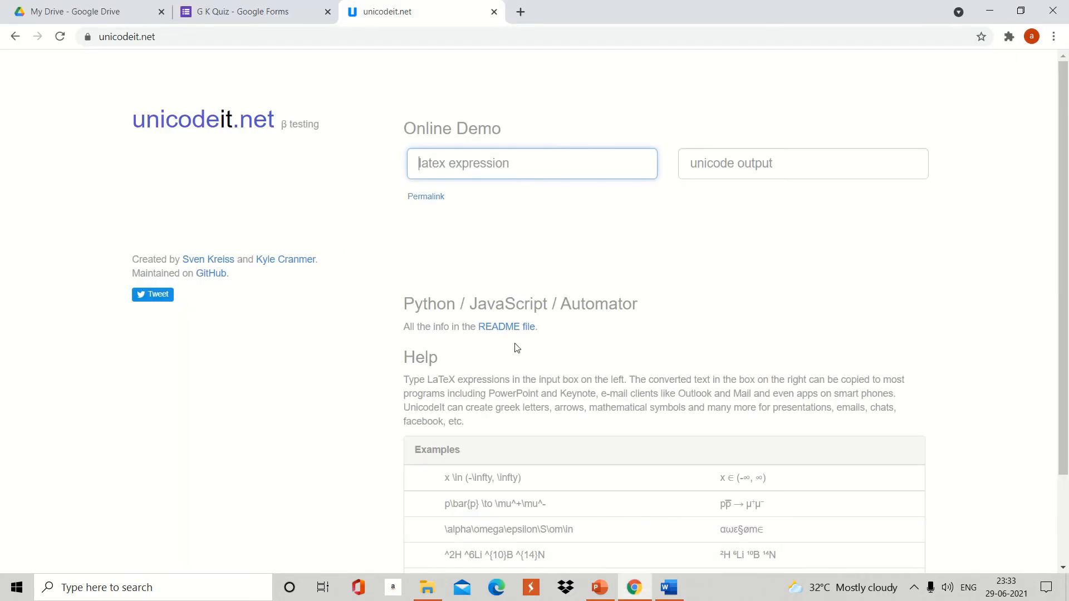
key(ctrl+v)
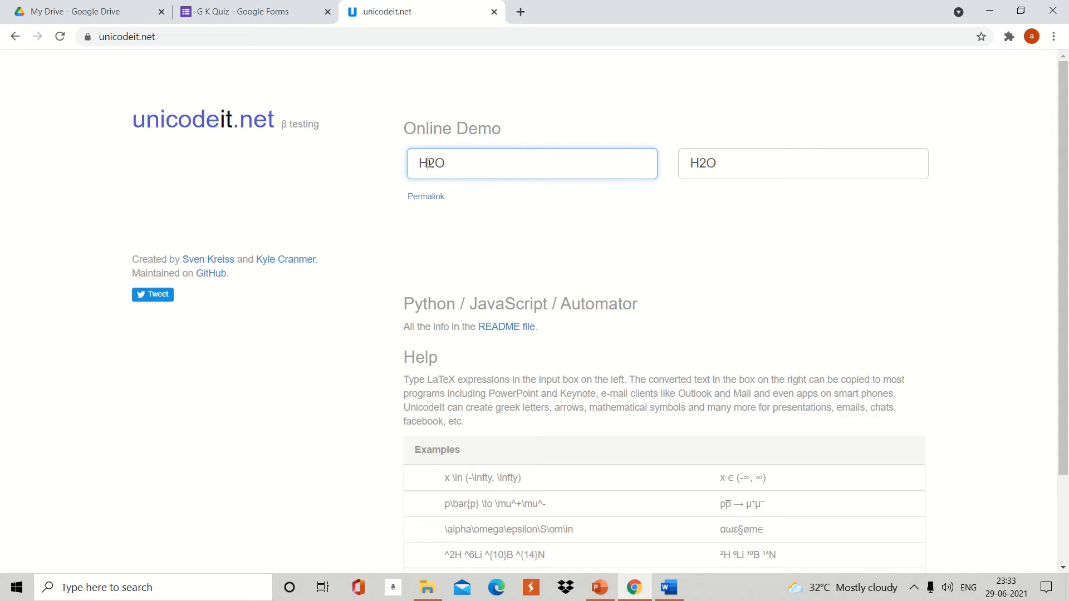
text(_)
- Copy the converted H₂O and put it in place of the "Option 2" text in the form's water question
drag(718, 163, 682, 164)
key(ctrl+c)
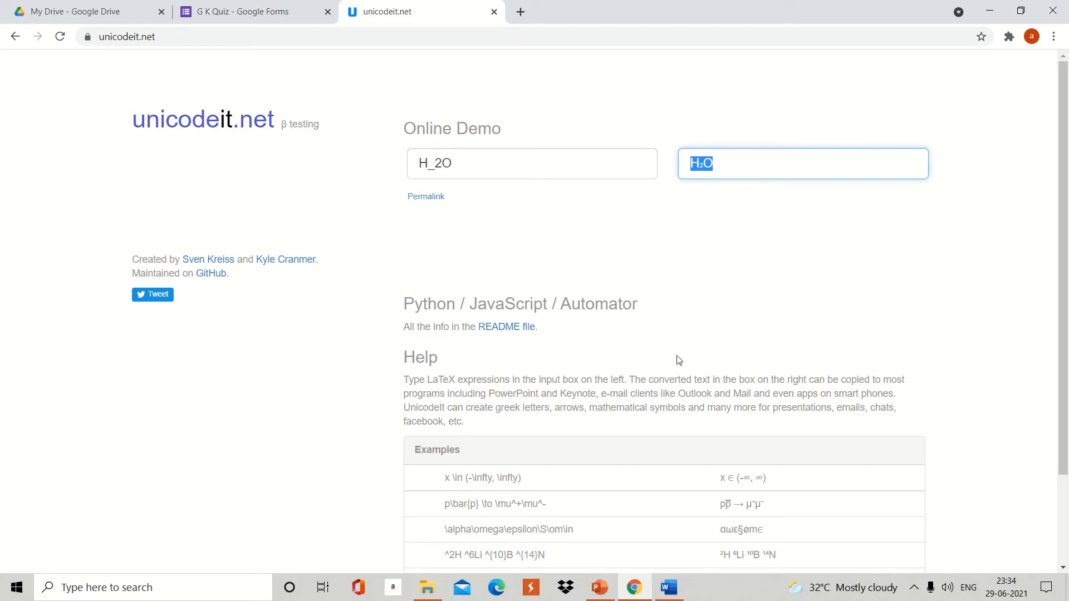
mouse_move(631, 598)
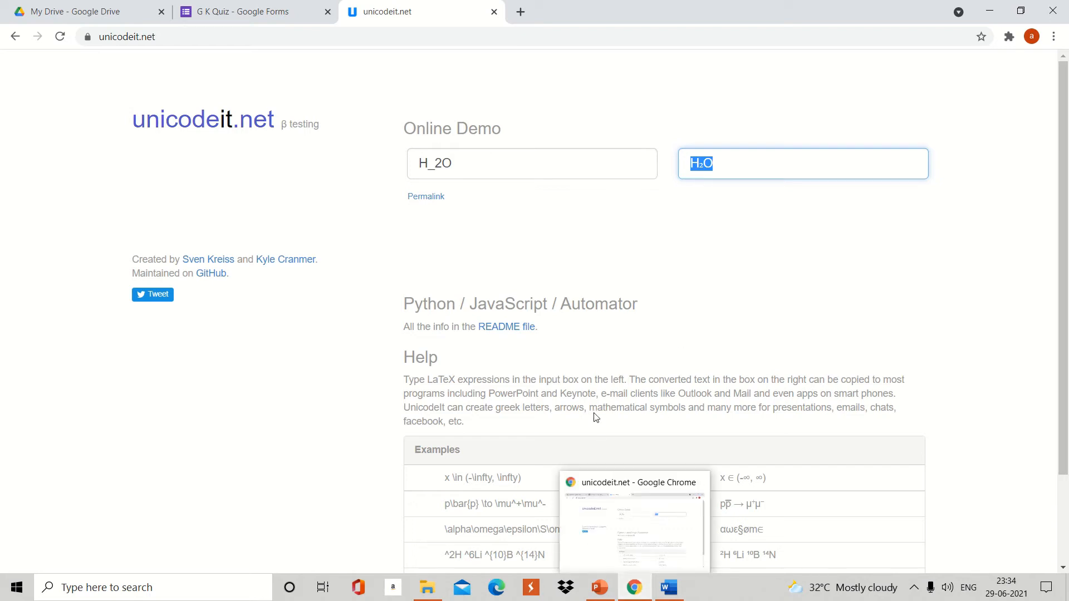
click(255, 14)
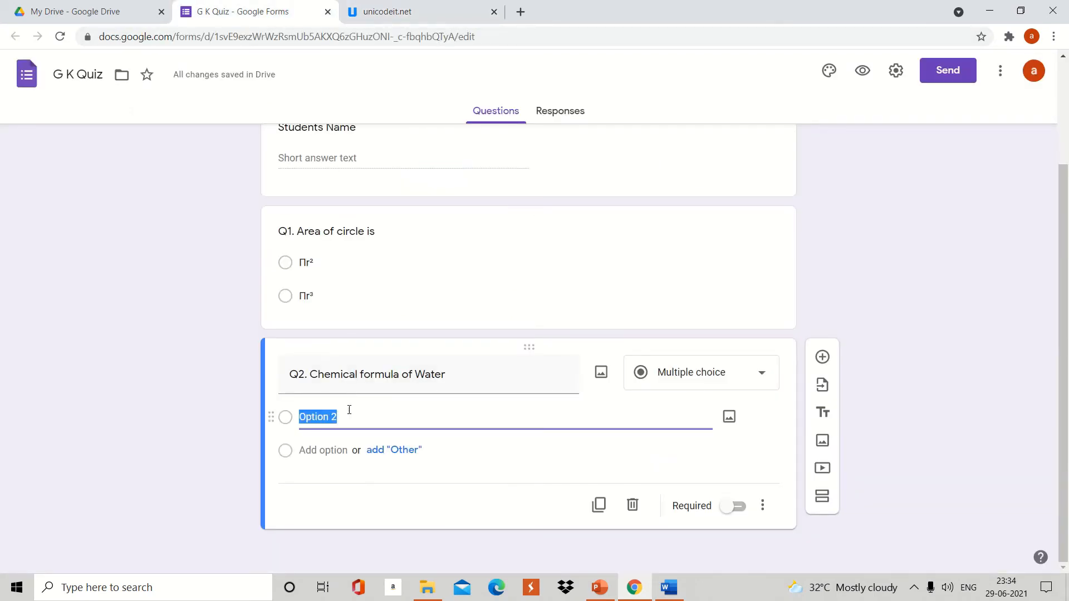
key(BackSpace)
key(ctrl+v)
- Copy H₂O₂ from the Word document and return to the quiz form
mouse_move(675, 573)
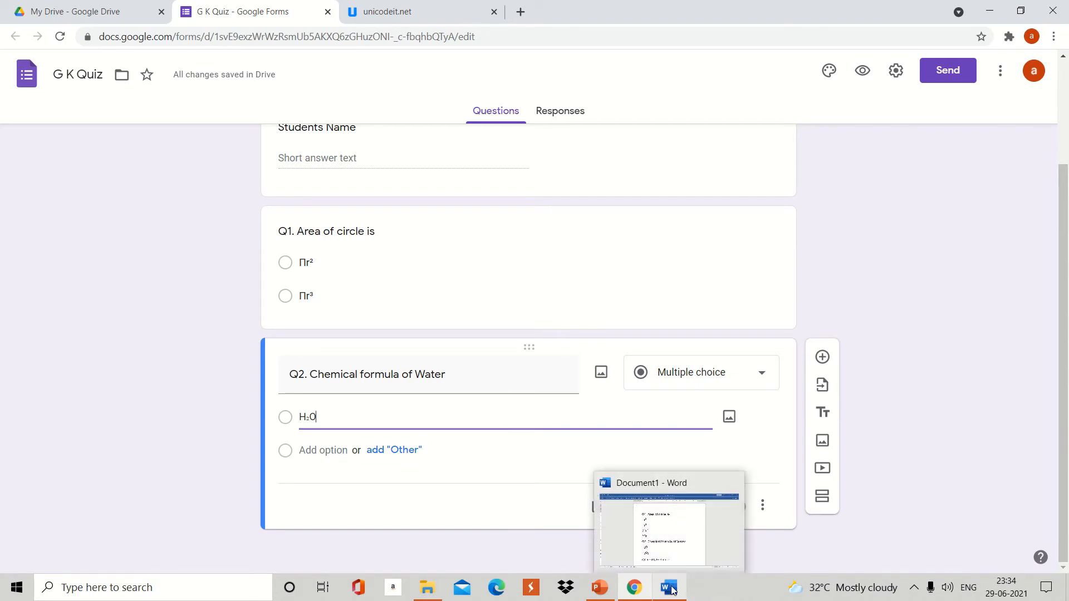
click(671, 529)
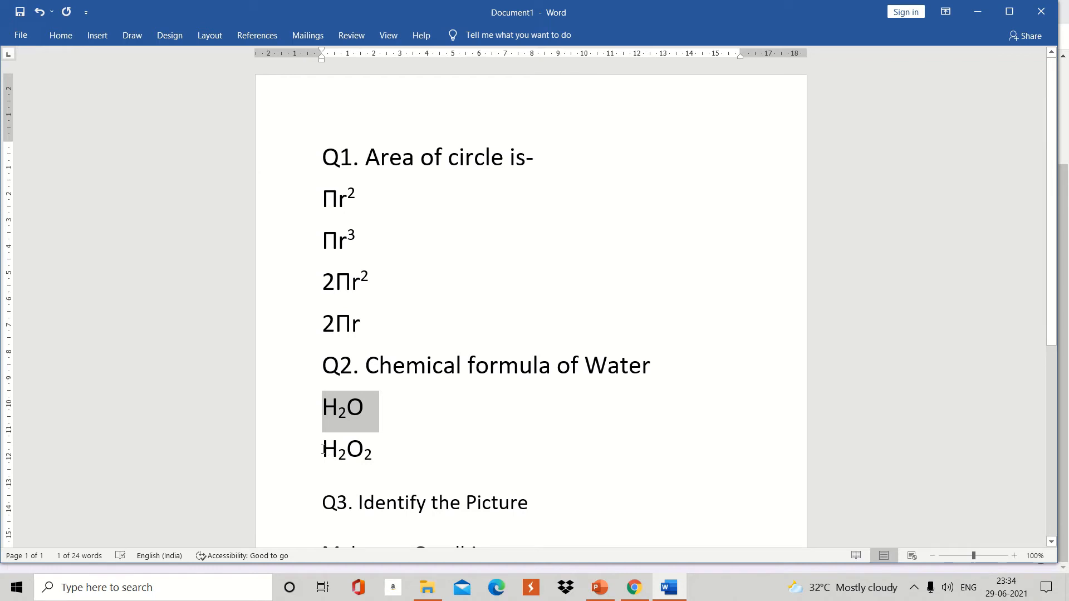
drag(323, 450, 382, 450)
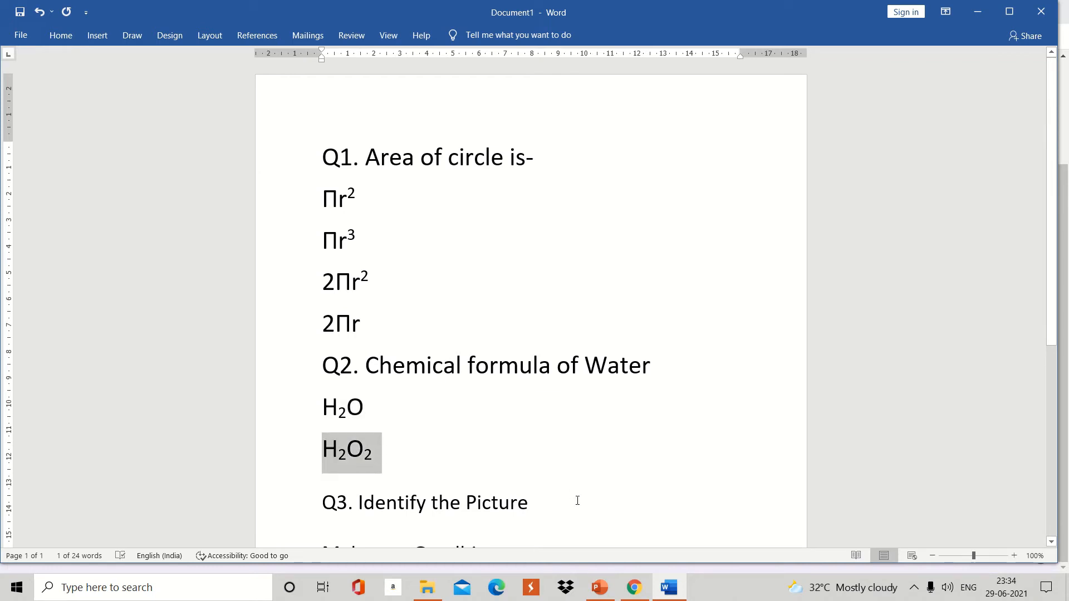
mouse_move(643, 594)
click(623, 547)
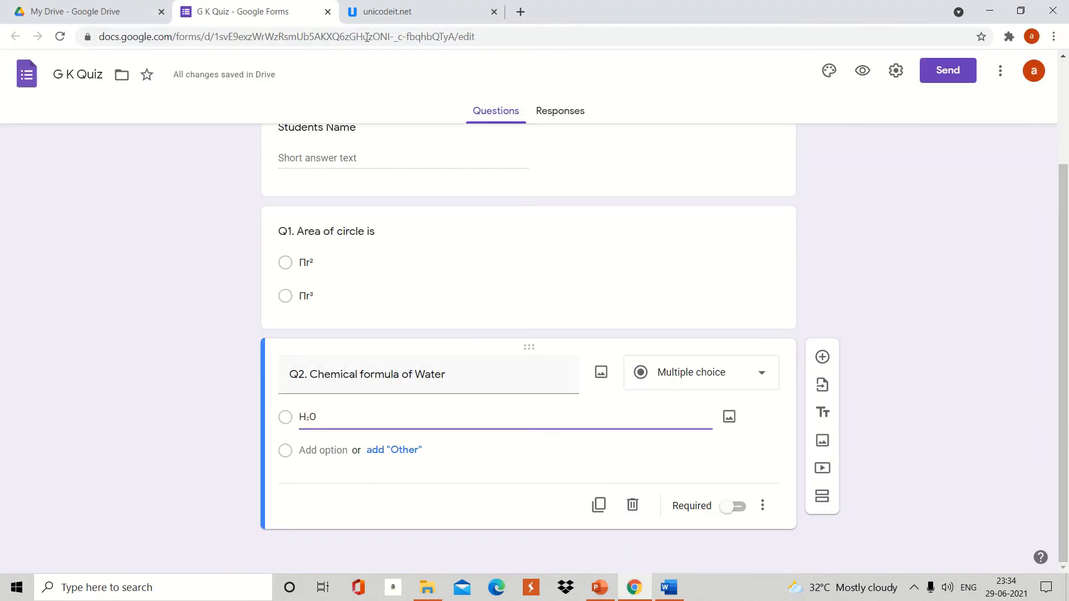
- Replace the LaTeX expression on unicodeit.net with H_2O_2
click(405, 15)
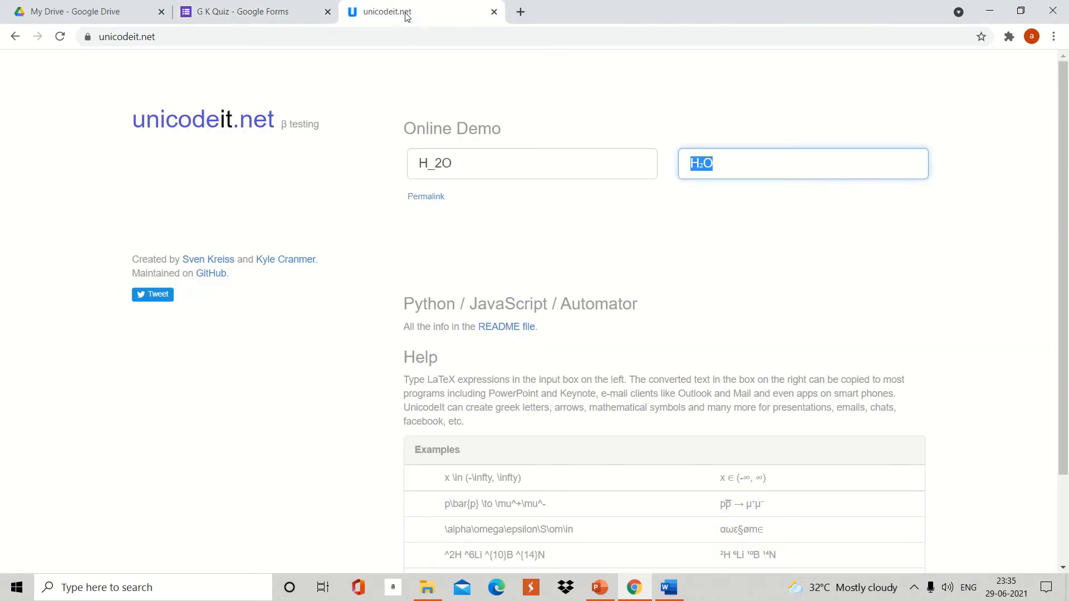
click(475, 161)
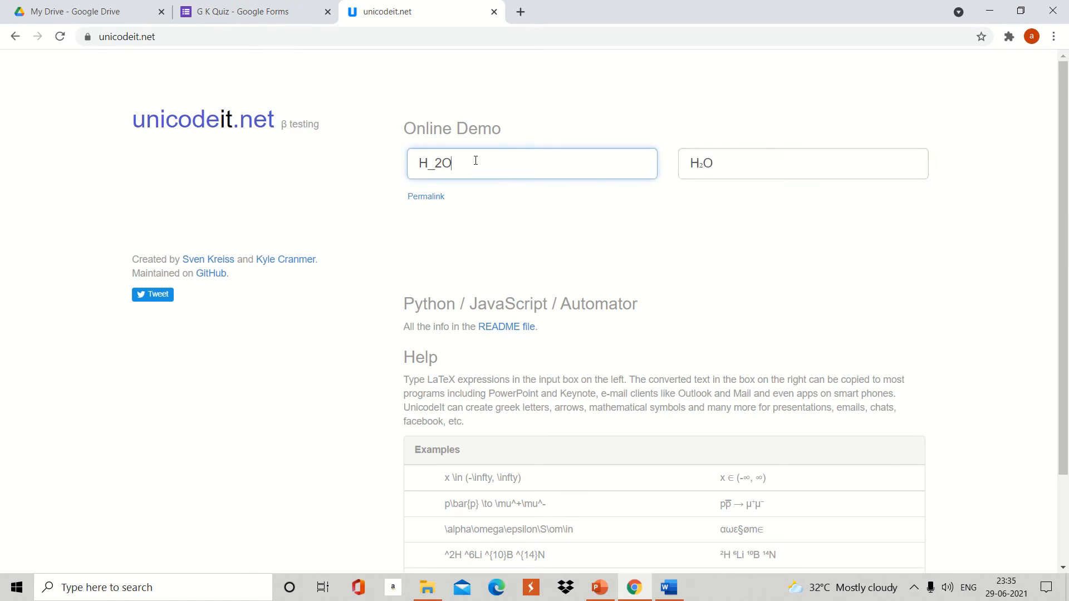
key(BackSpace)
key(BackSpace)
key(BackSpace)
key(BackSpace)
text(H2O2)
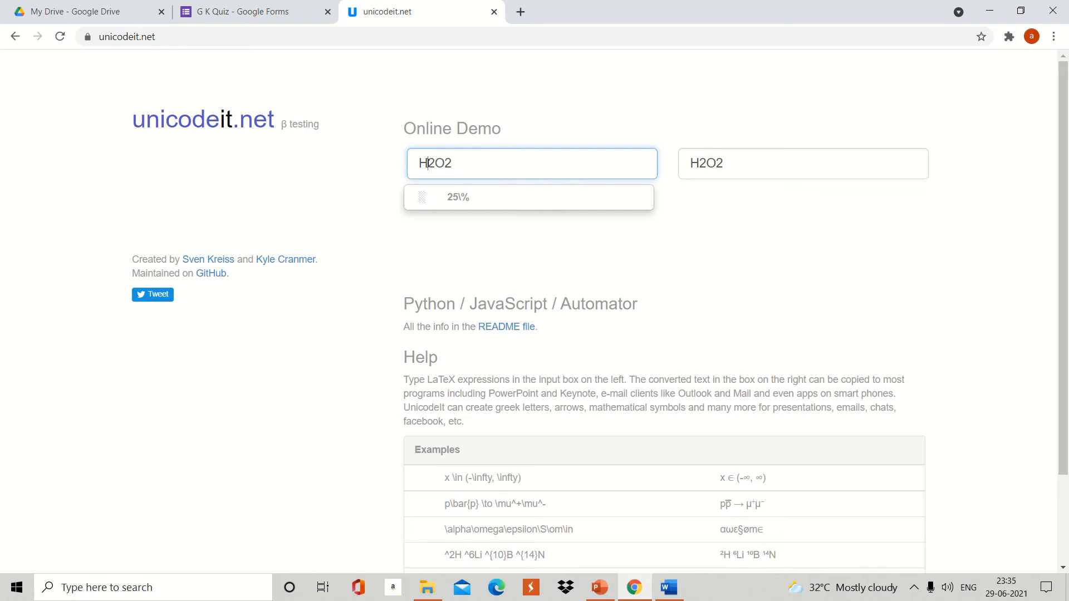
click(428, 163)
text(_)
click(452, 163)
text(_)
- Copy the converted H₂O₂ and add it as the second option of the form's water question
click(727, 164)
key(ctrl+c)
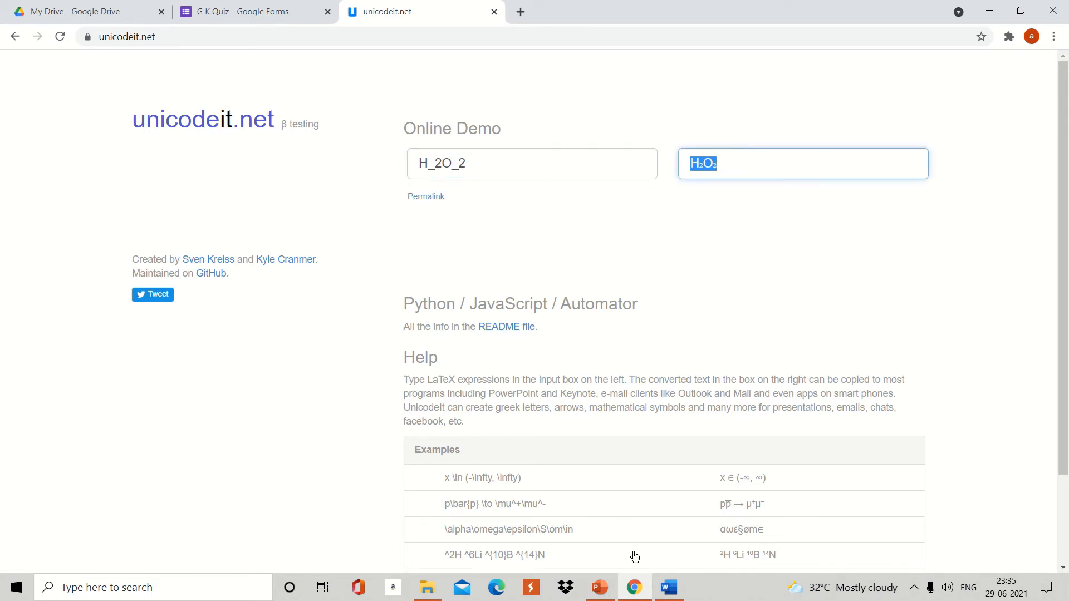
mouse_move(664, 589)
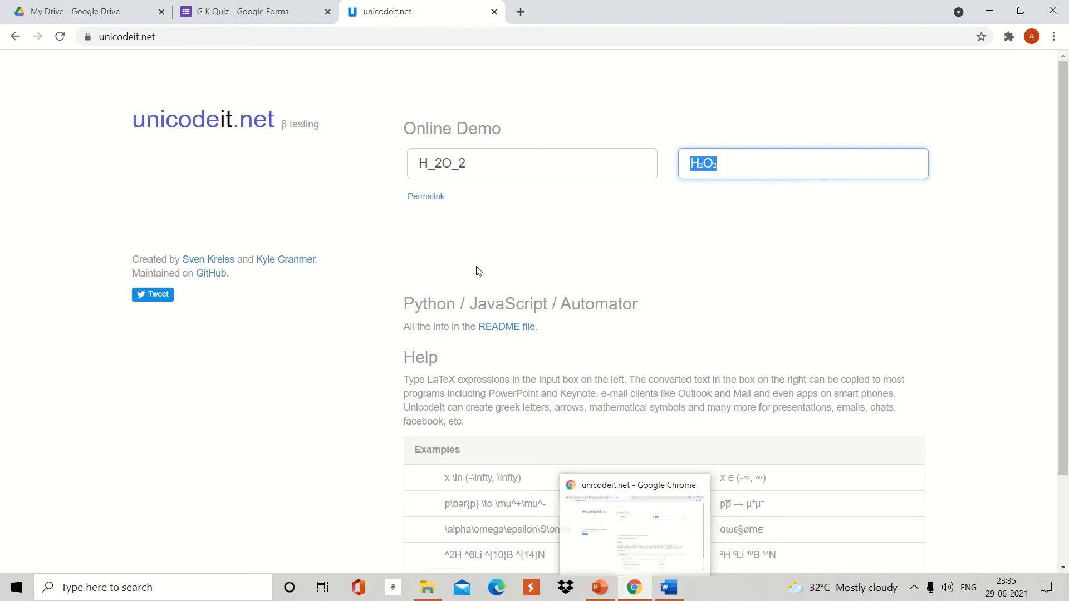
click(228, 16)
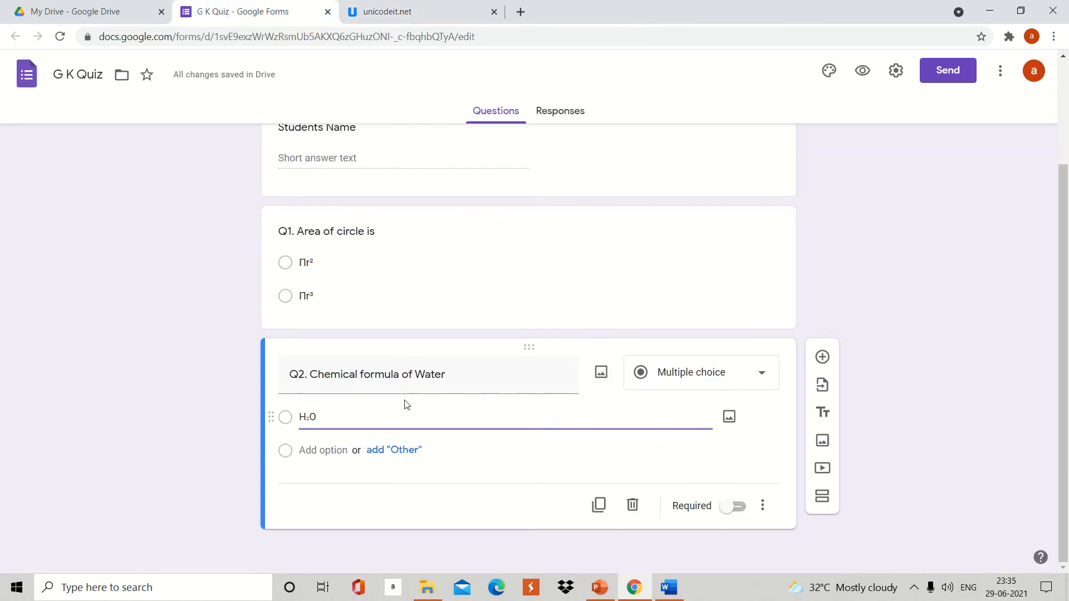
click(331, 449)
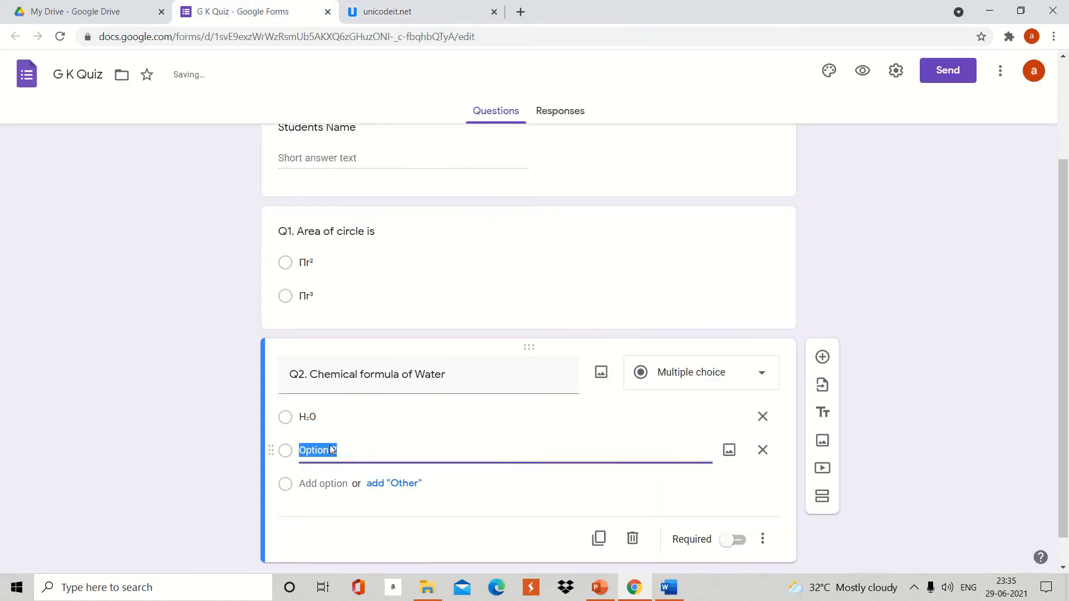
key(ctrl+v)
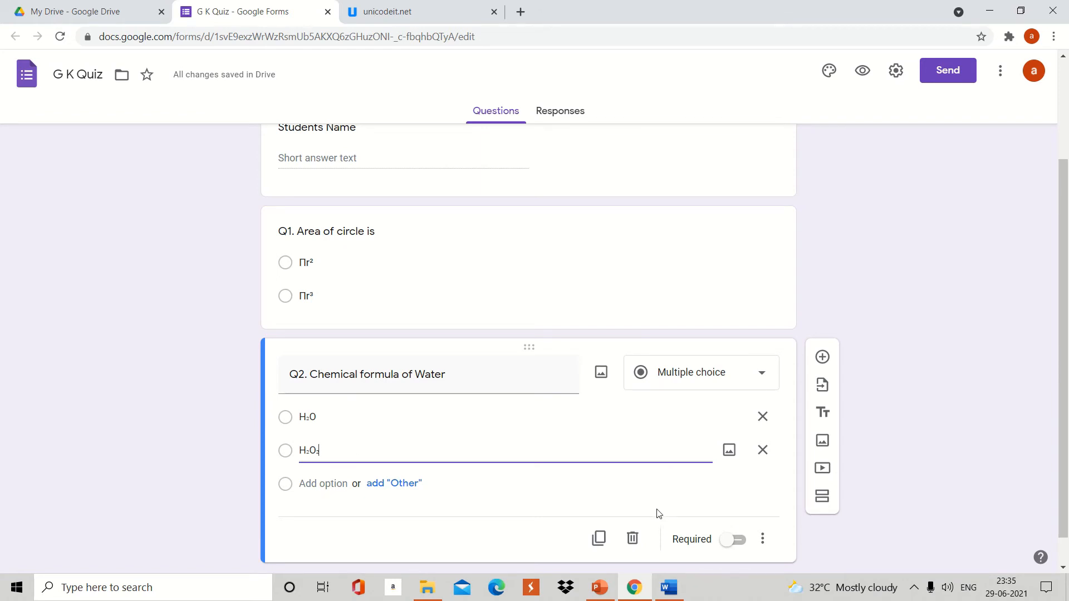
- Duplicate the water question and clear the title of the copy
click(599, 539)
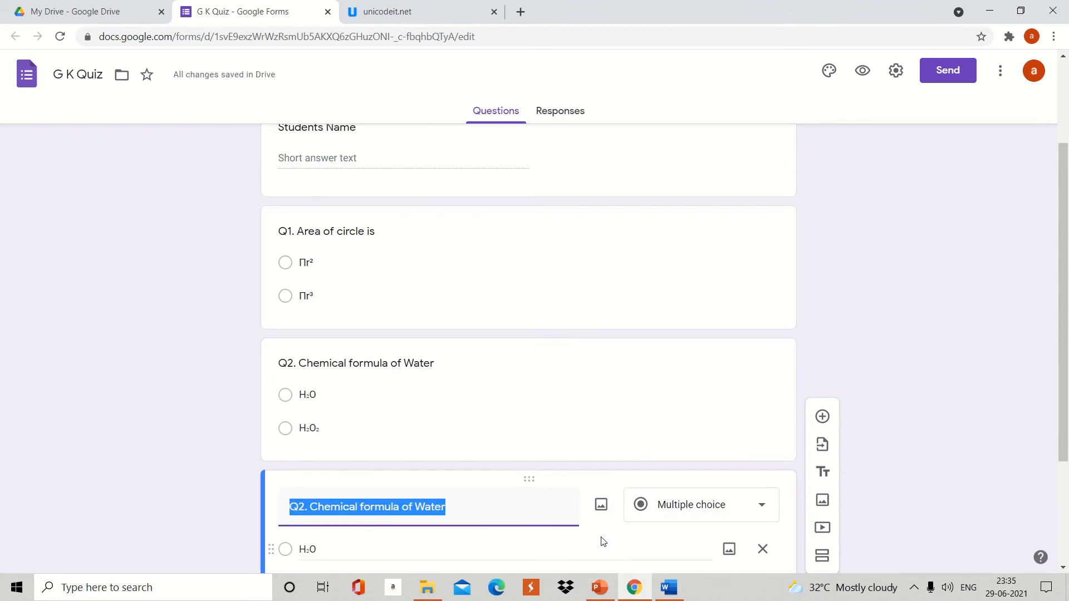
key(BackSpace)
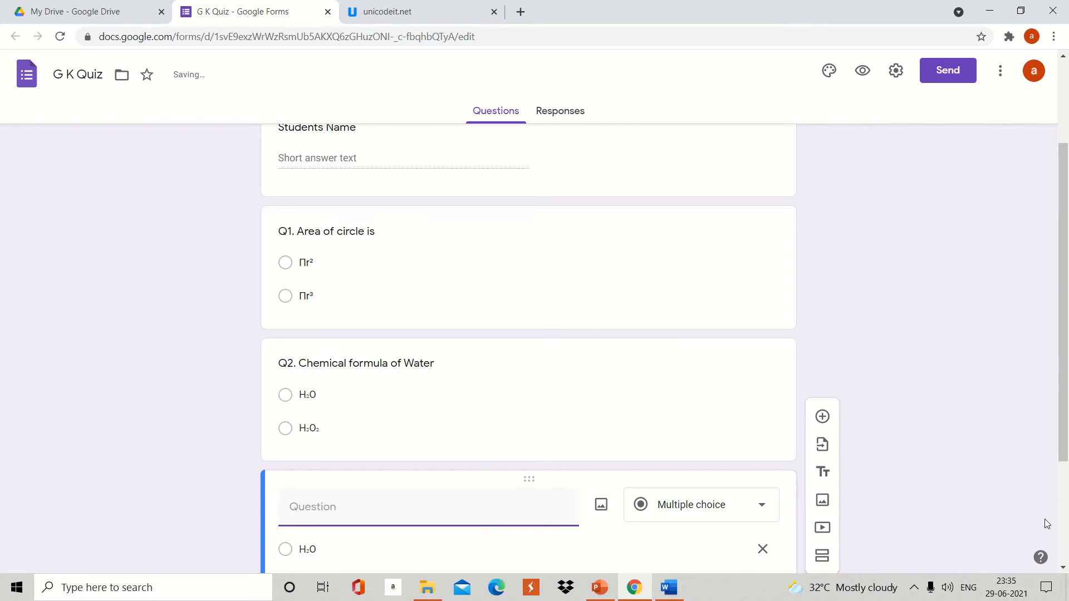
scroll(1064, 535, down, 3)
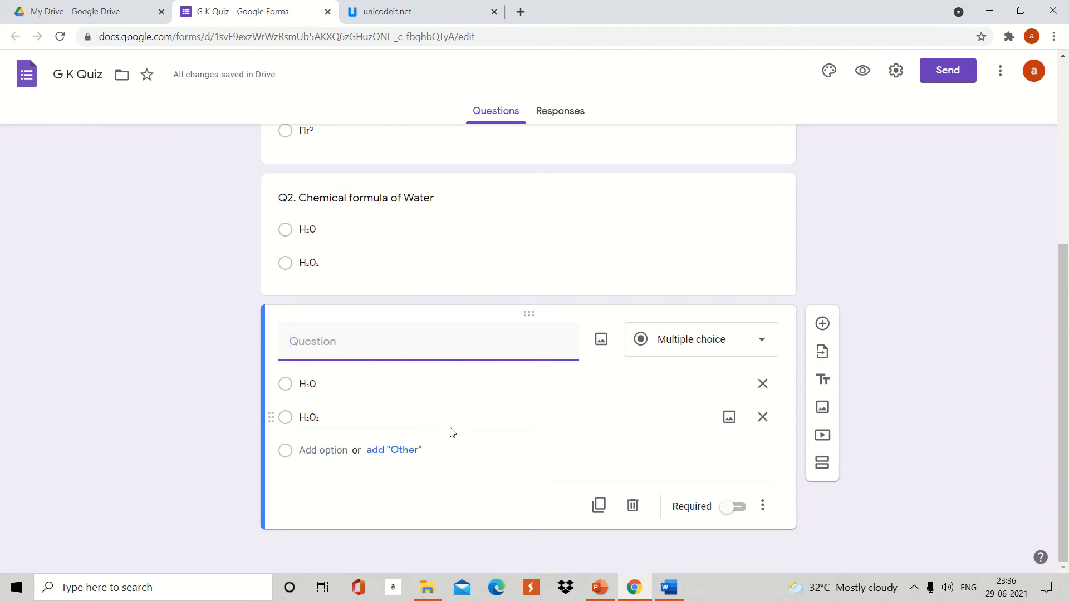
- Title the duplicated question "Q3. Identify the Picture" with the text copied from the Word document
click(670, 591)
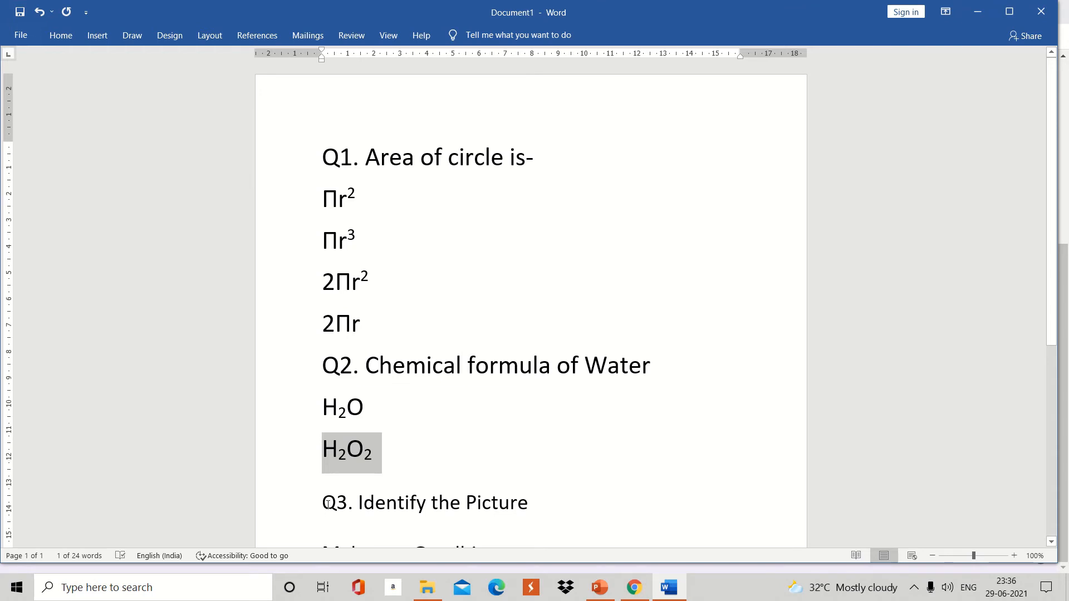
drag(328, 504, 520, 506)
key(ctrl+c)
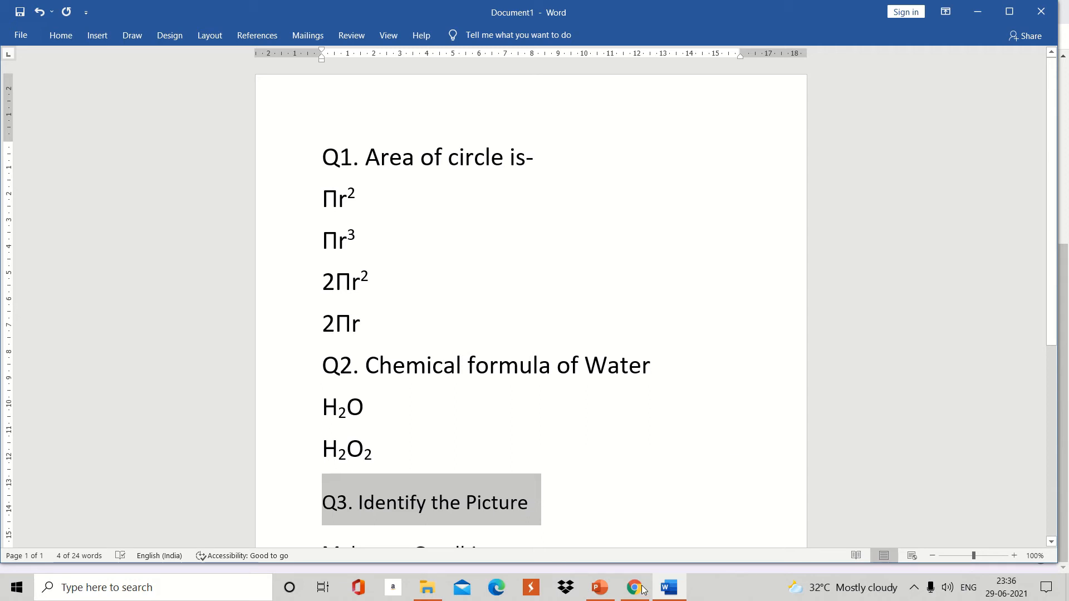
mouse_move(655, 593)
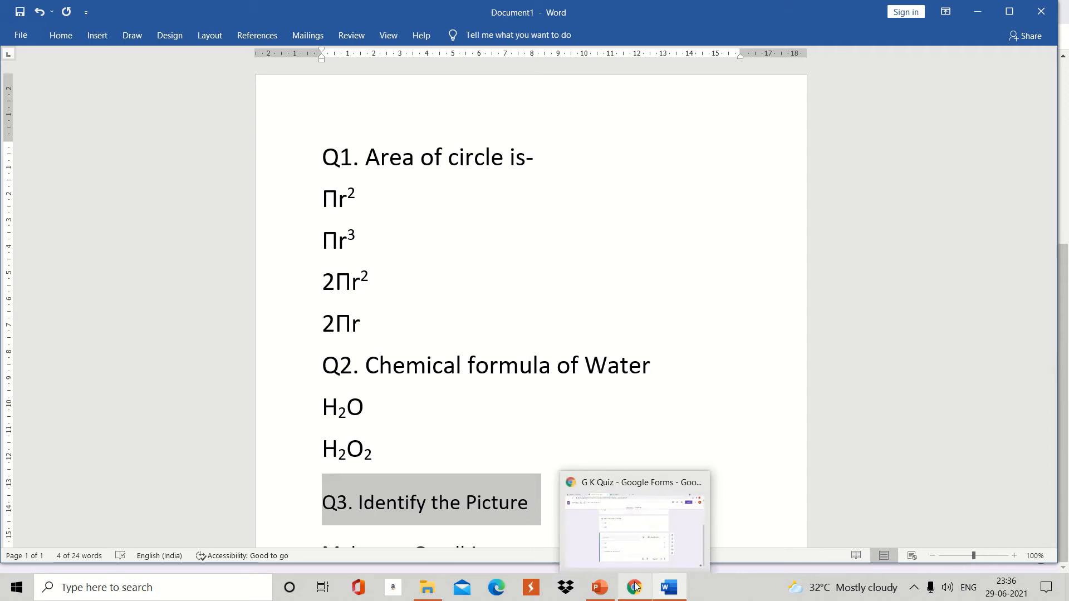
click(635, 533)
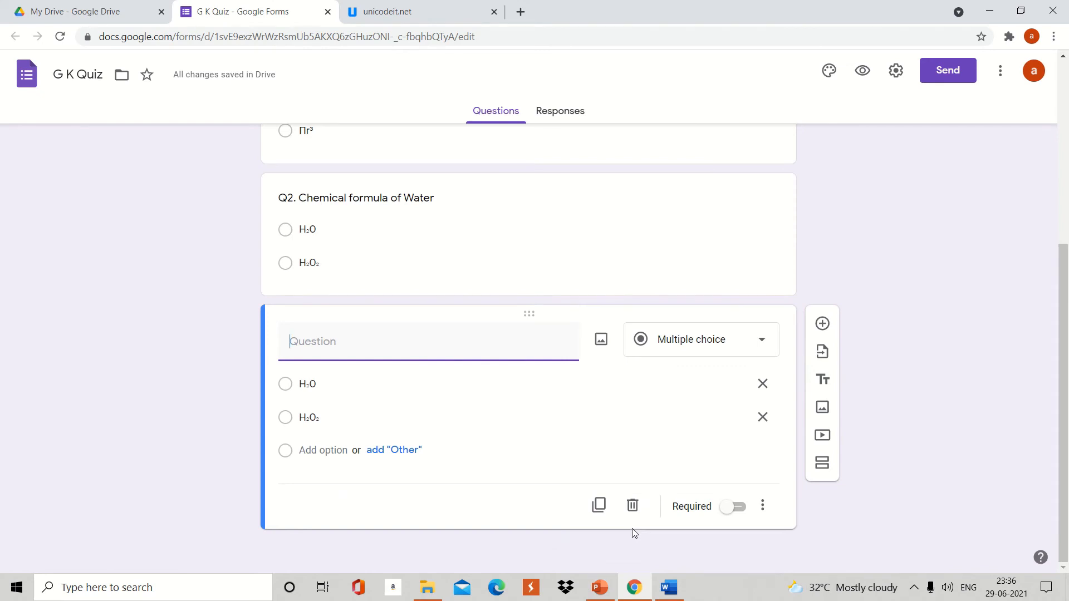
key(ctrl+v)
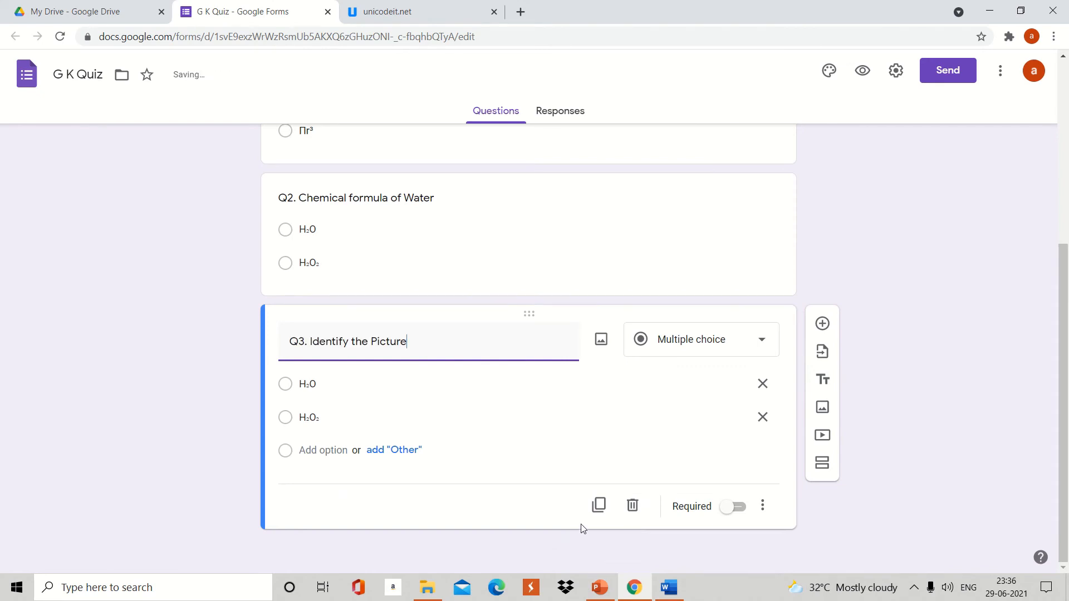
- Clear the carried-over H₂O and H₂O₂ texts from the options of the picture question
click(323, 380)
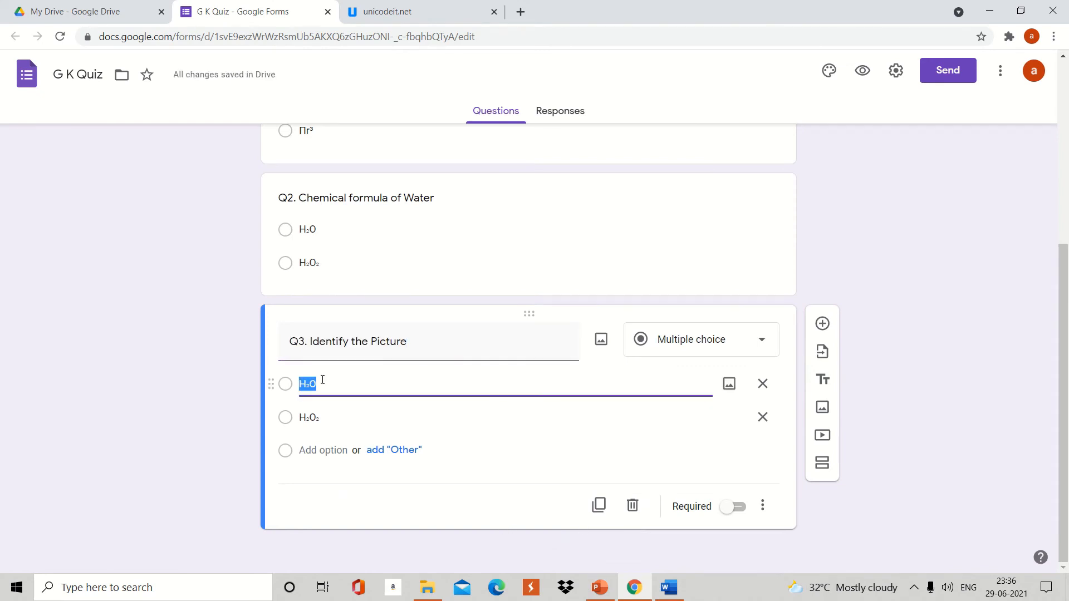
key(BackSpace)
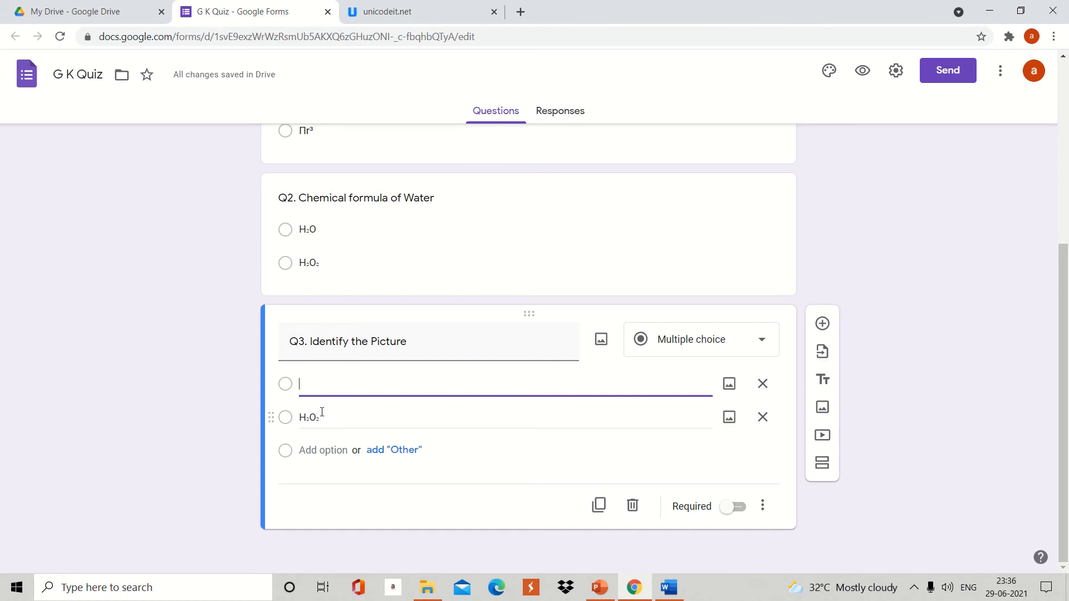
click(321, 412)
key(BackSpace)
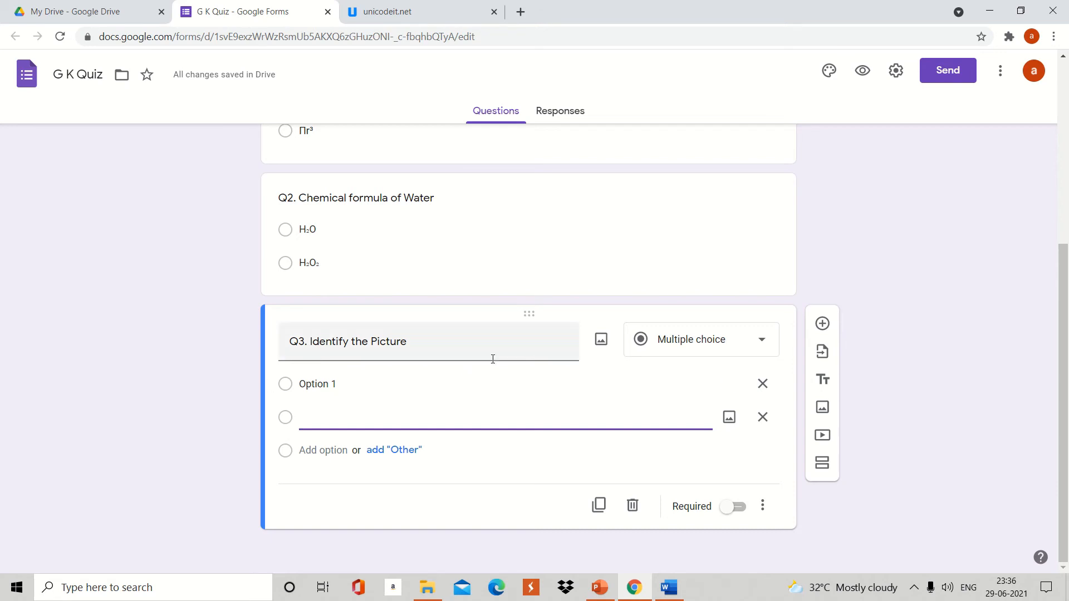
- Insert the picture "WhatsApp Image 2021-06-29 at 10.16.13 PM" from the Downloads folder into the Q3 question
click(601, 341)
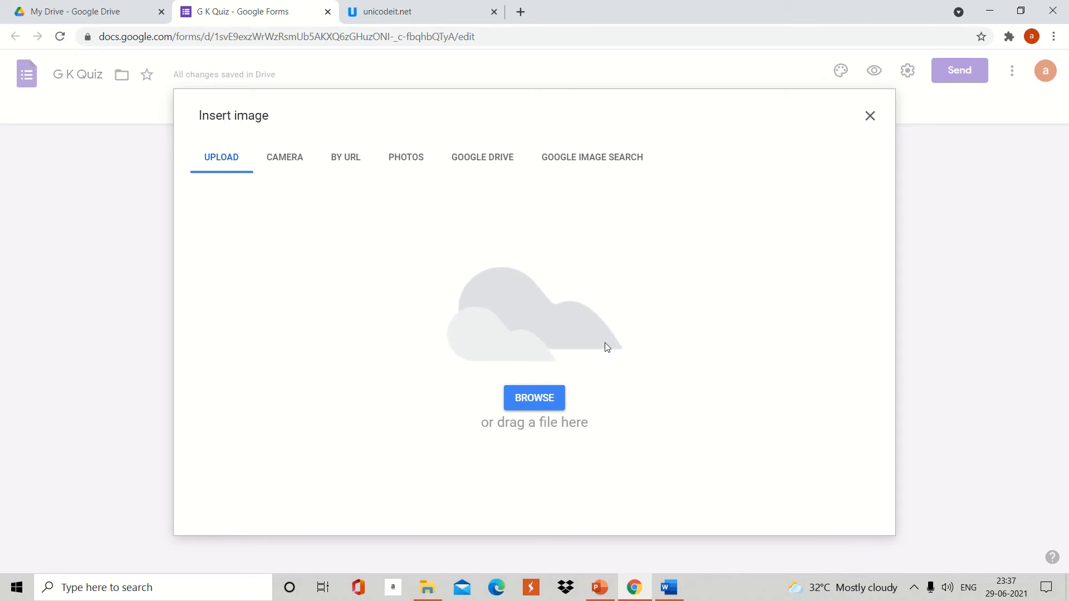
click(530, 401)
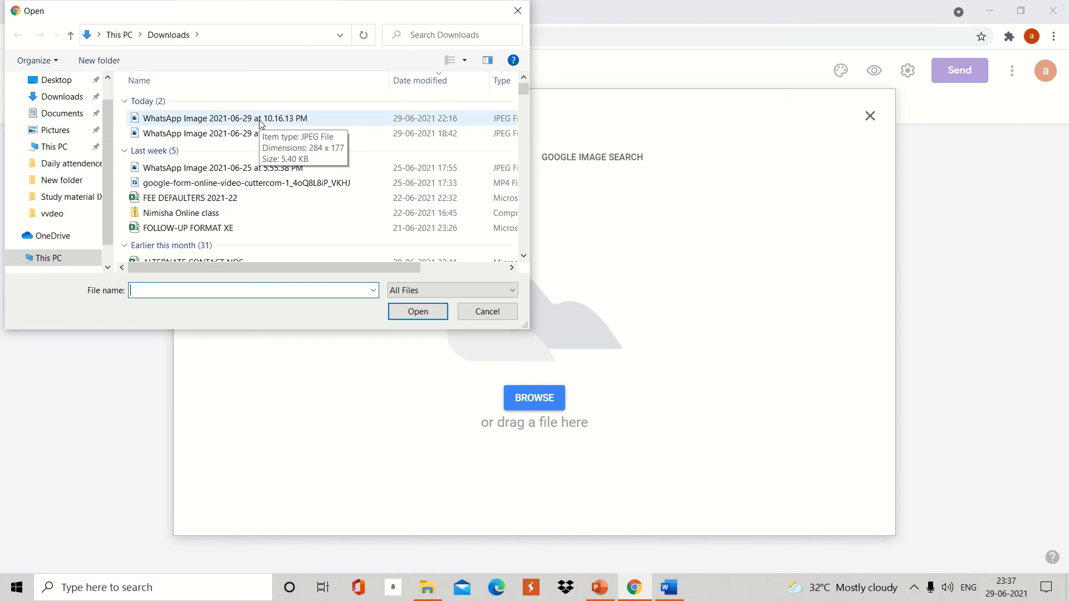
click(261, 124)
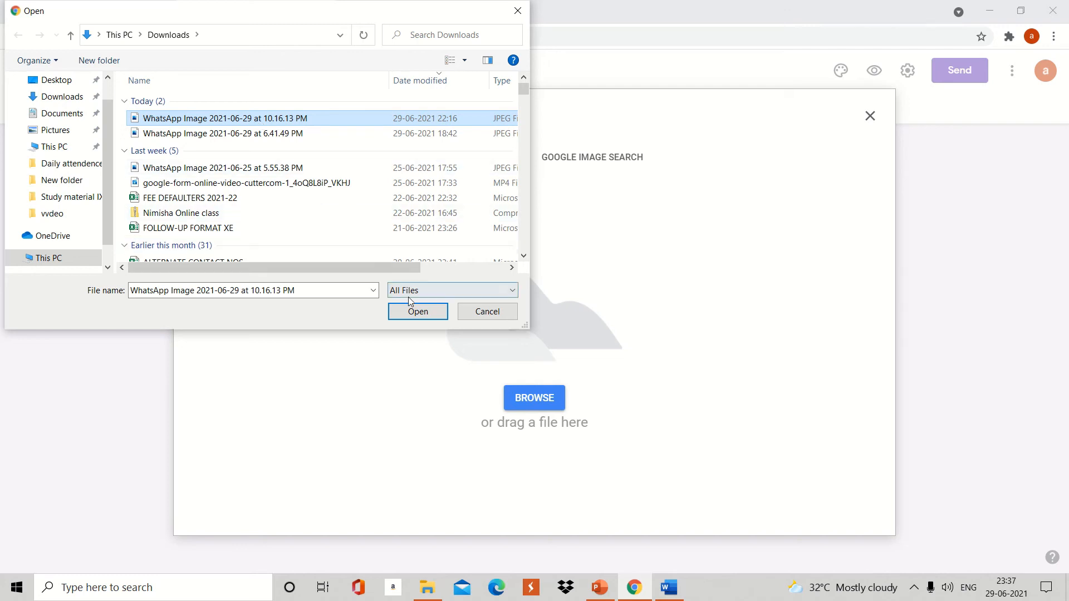
click(419, 312)
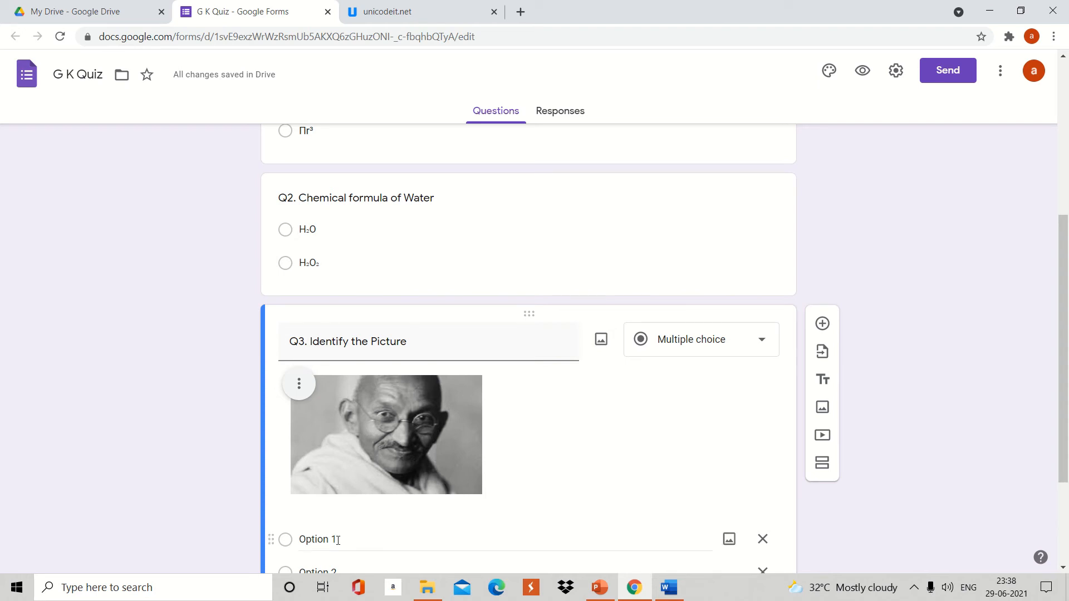
- Replace the first option of the picture question with "Mahatma Gandhi" copied from the Word document
click(1064, 525)
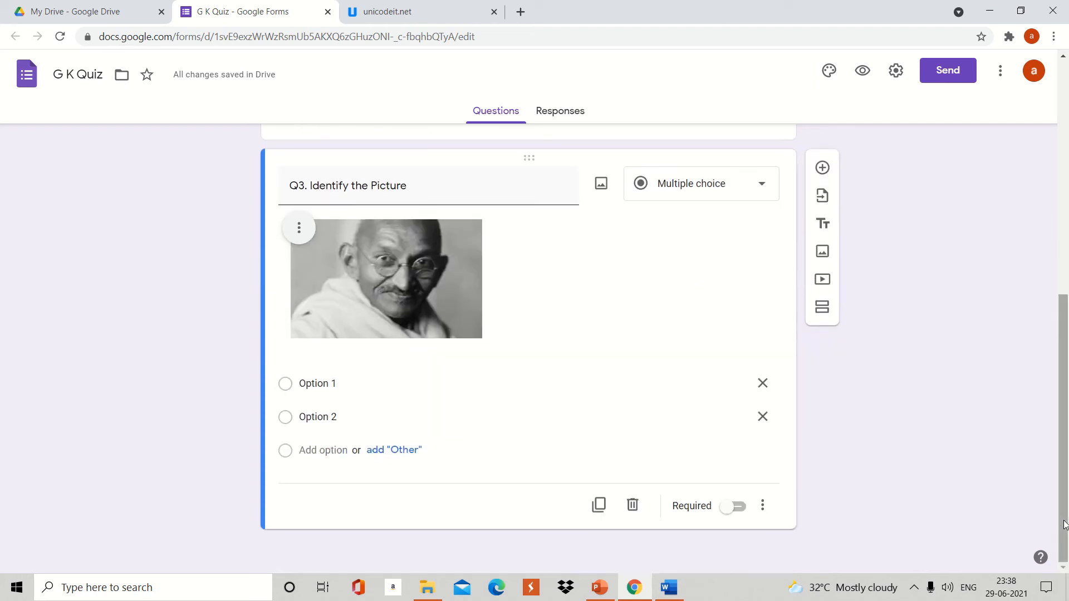
click(331, 383)
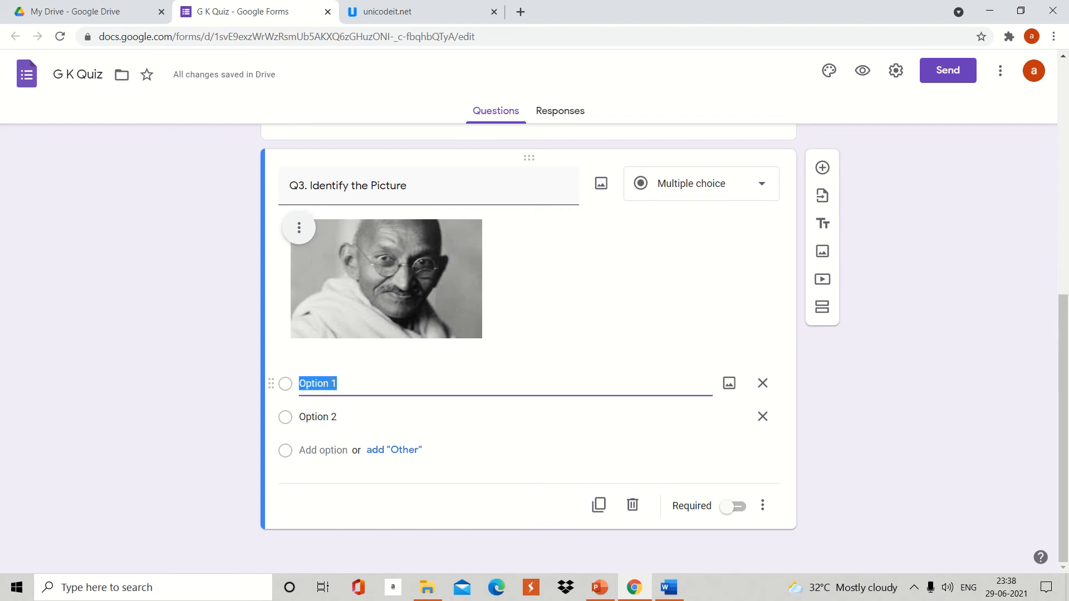
click(673, 596)
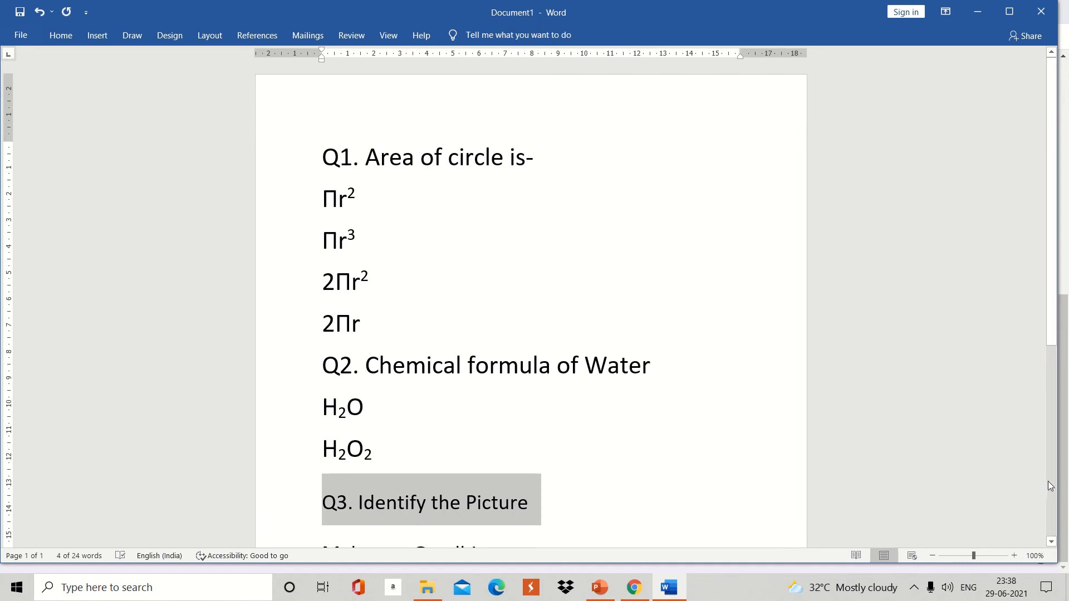
scroll(1052, 490, down, 5)
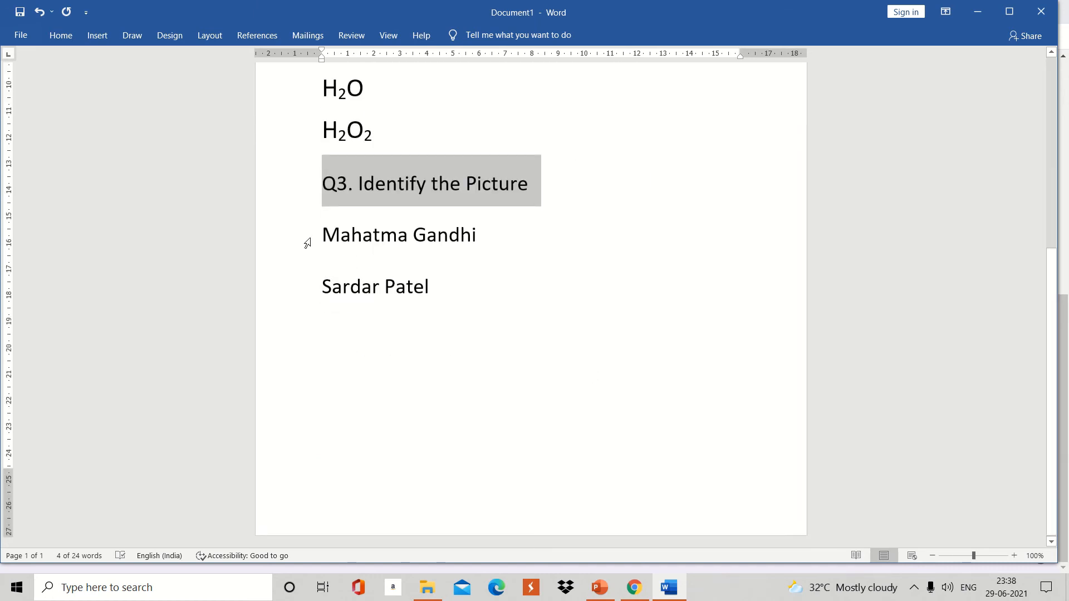
drag(321, 233, 470, 241)
key(ctrl+c)
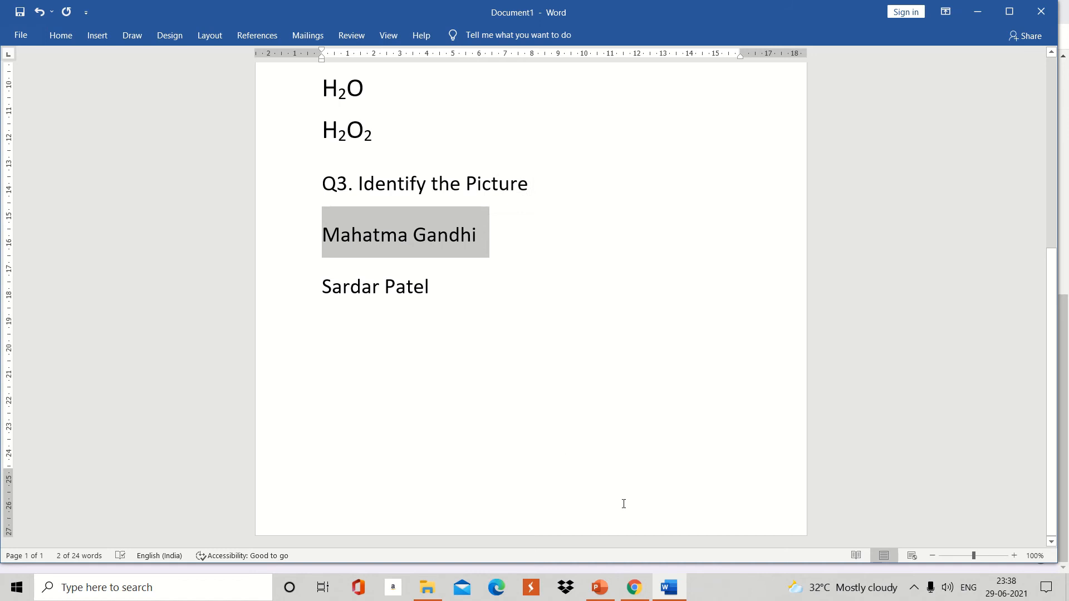
mouse_move(678, 591)
mouse_move(635, 587)
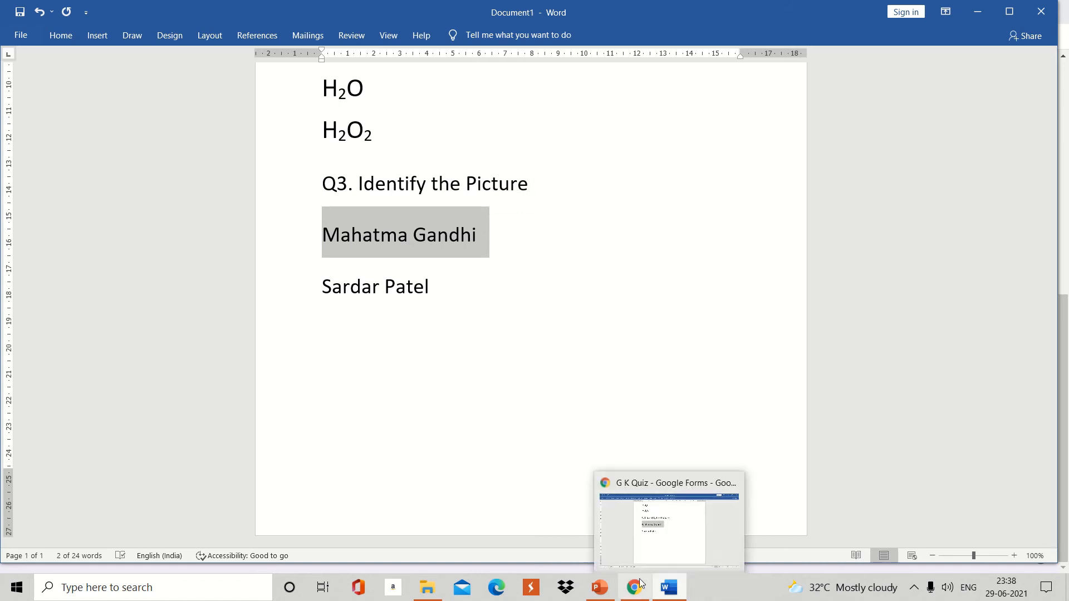
click(664, 529)
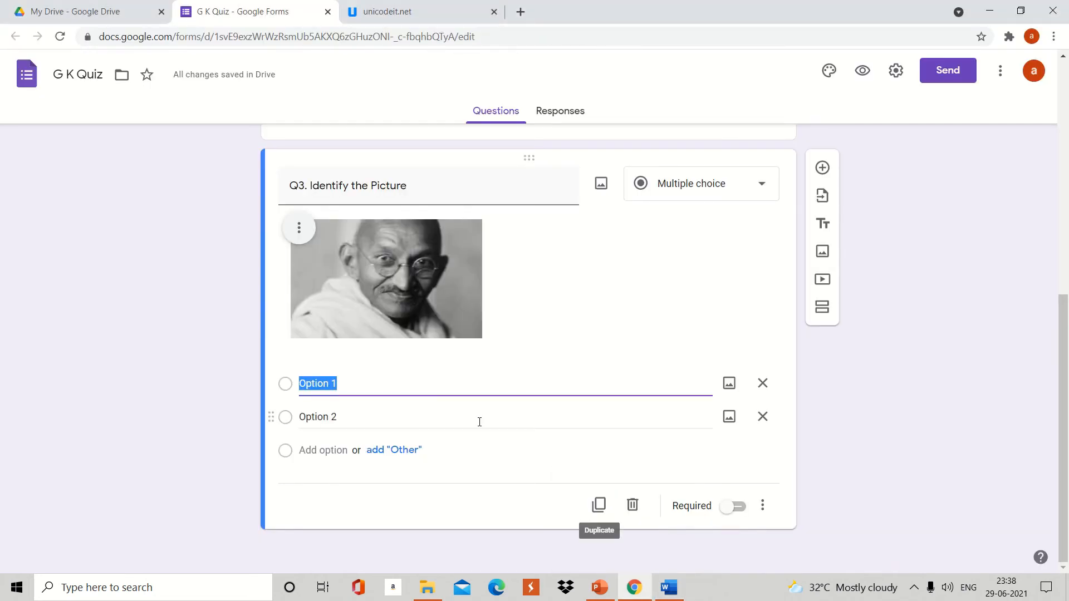
key(BackSpace)
key(ctrl+v)
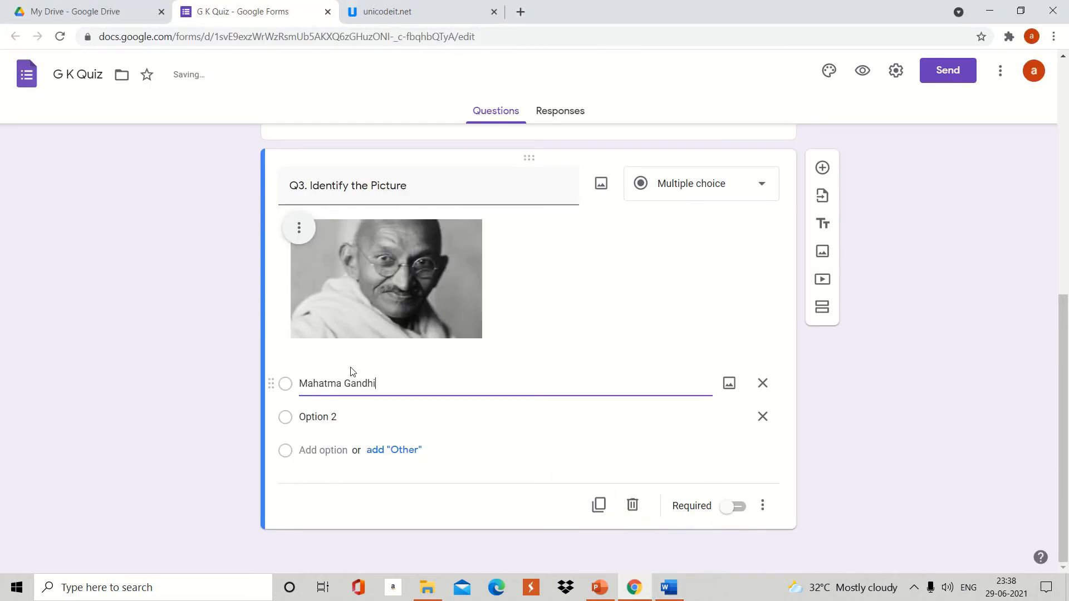
- Replace the second option of the picture question with "Sardar Patel" copied from the Word document
click(338, 413)
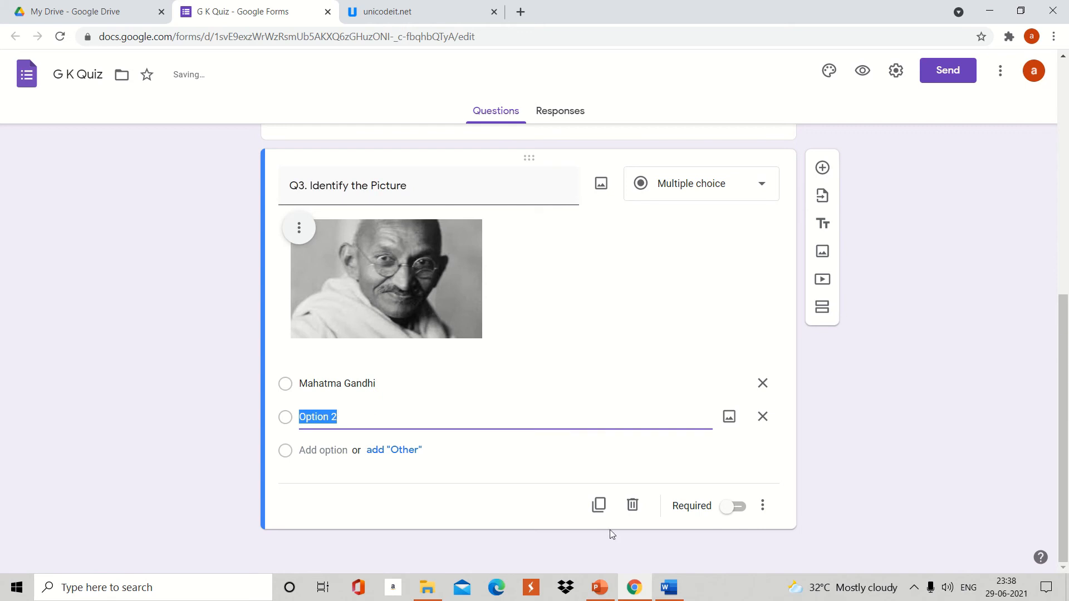
mouse_move(669, 588)
click(675, 536)
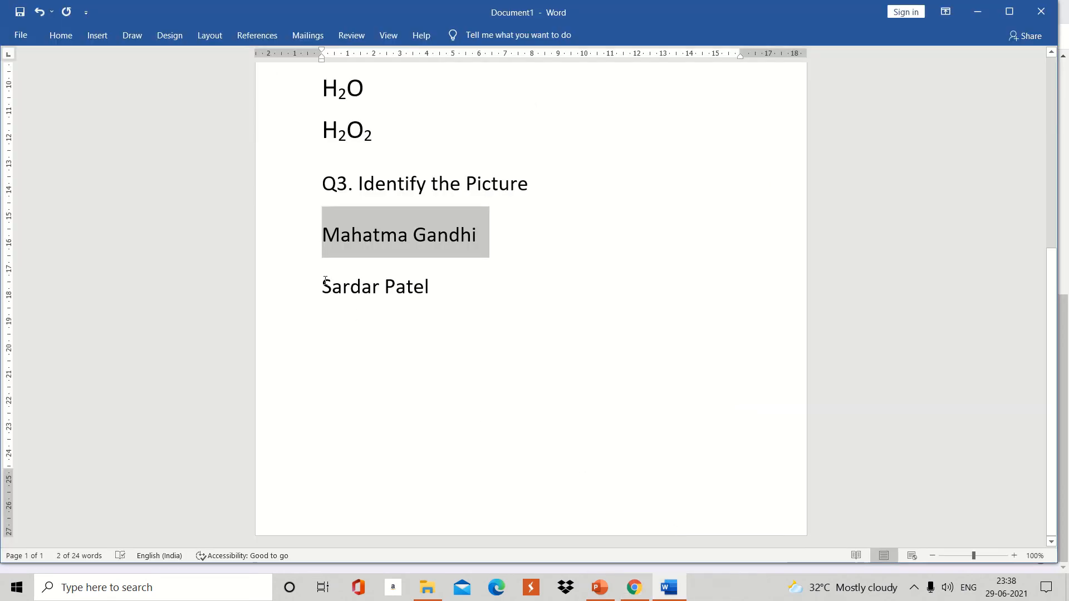
drag(323, 285, 432, 284)
key(ctrl+c)
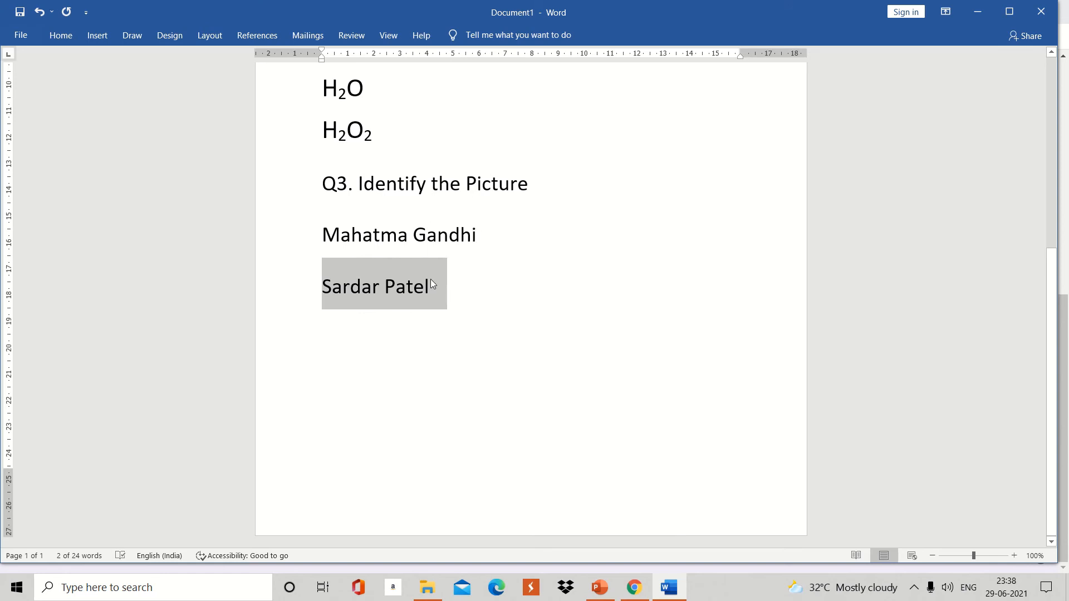
mouse_move(636, 587)
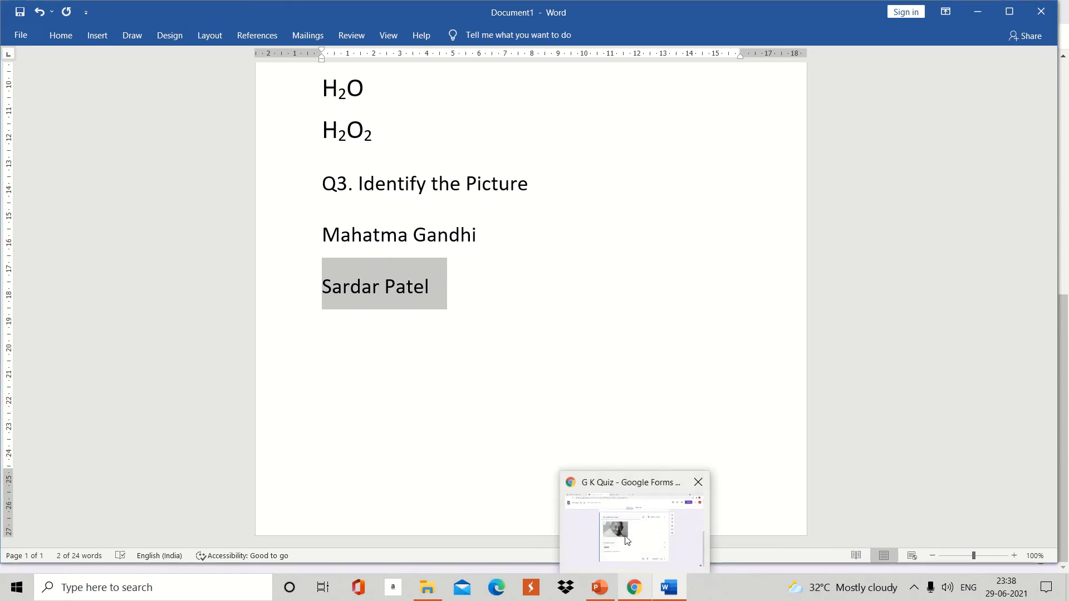
click(626, 529)
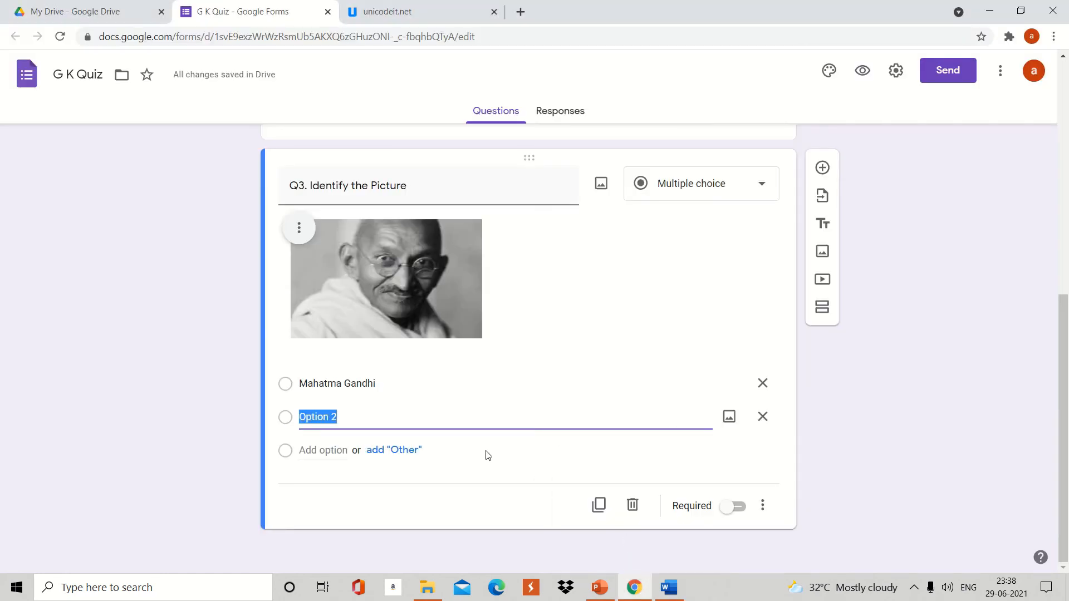
key(BackSpace)
key(ctrl+v)
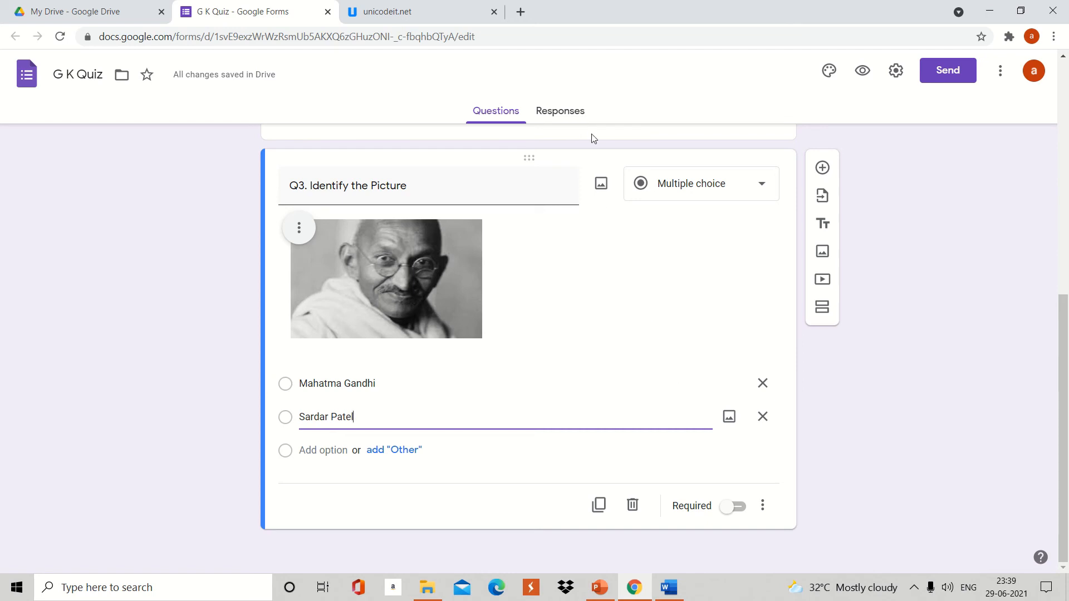
- Check the form's responses, return to the questions and turn on "Make this a quiz" in the form settings
click(551, 115)
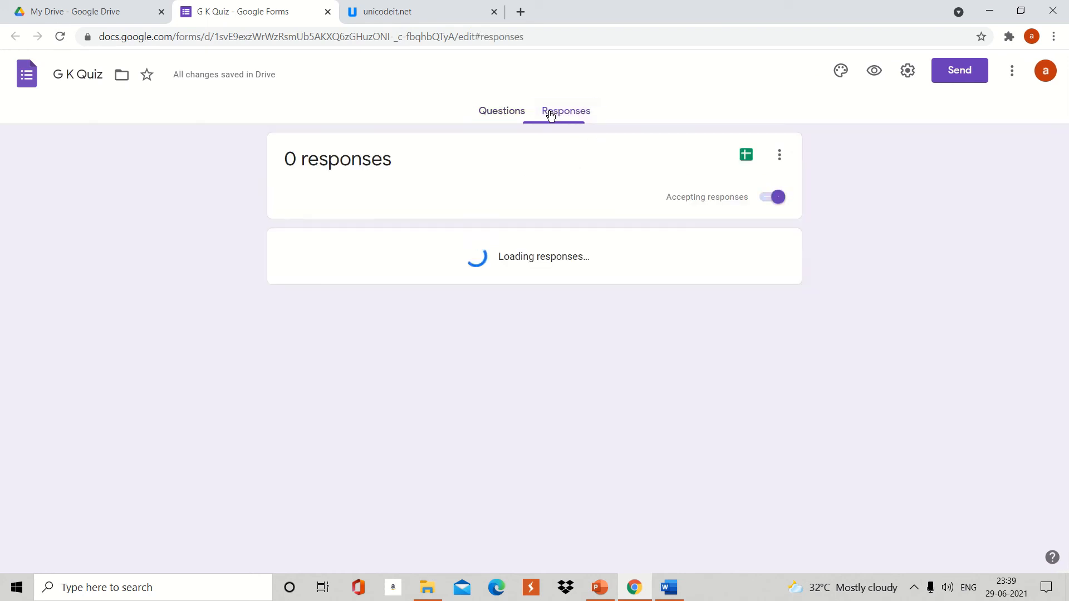
click(504, 115)
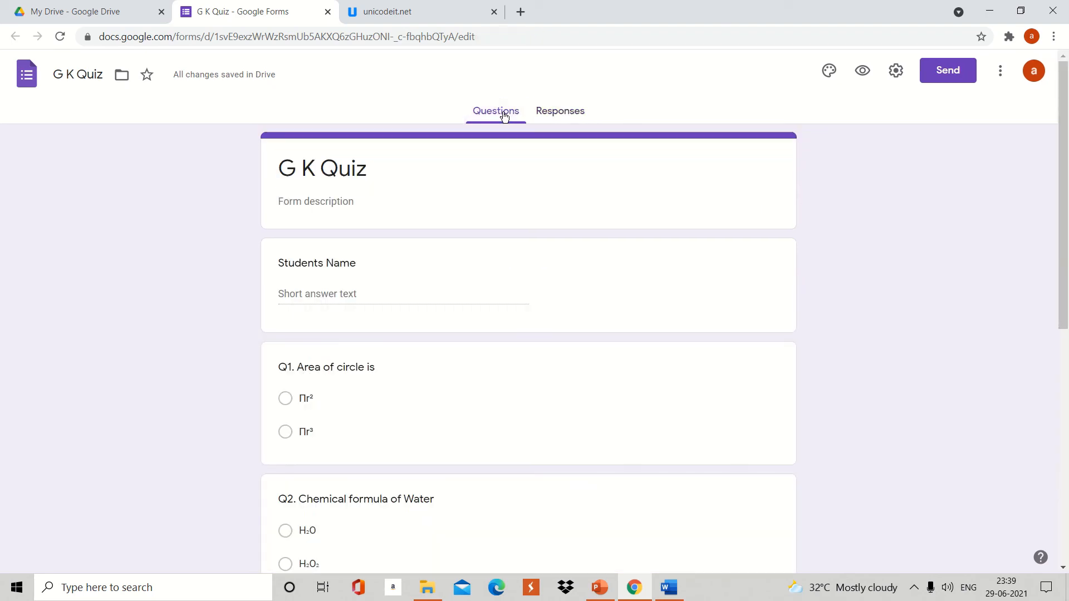
click(896, 73)
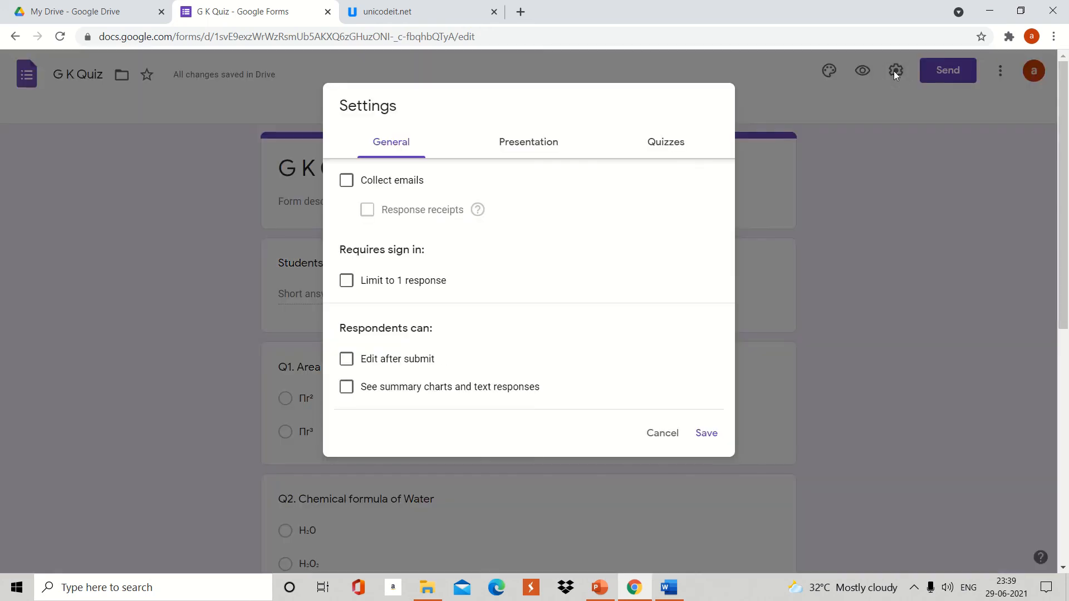
click(668, 143)
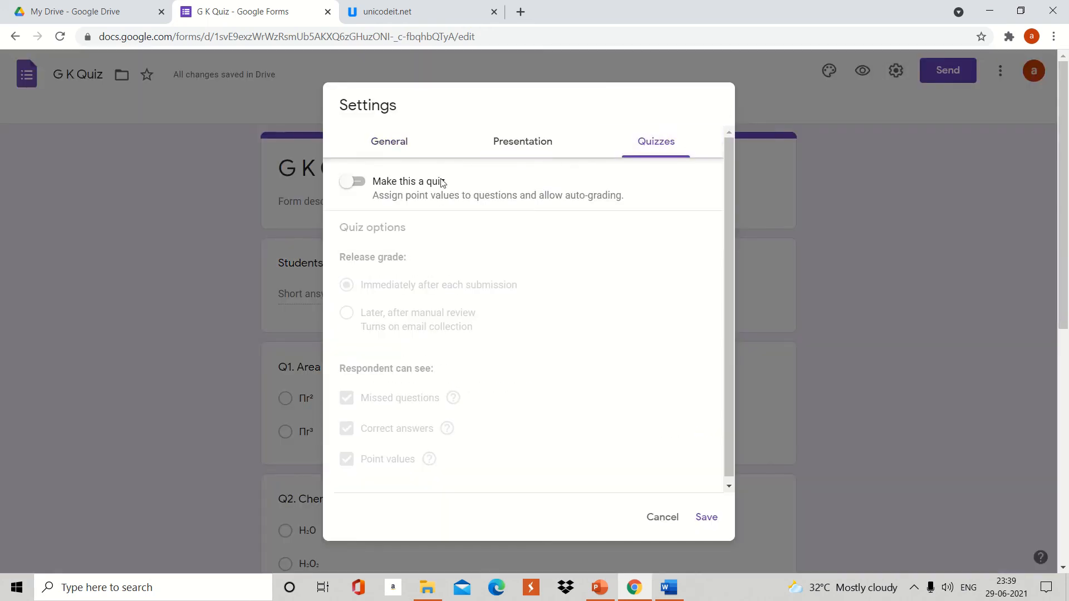
click(421, 185)
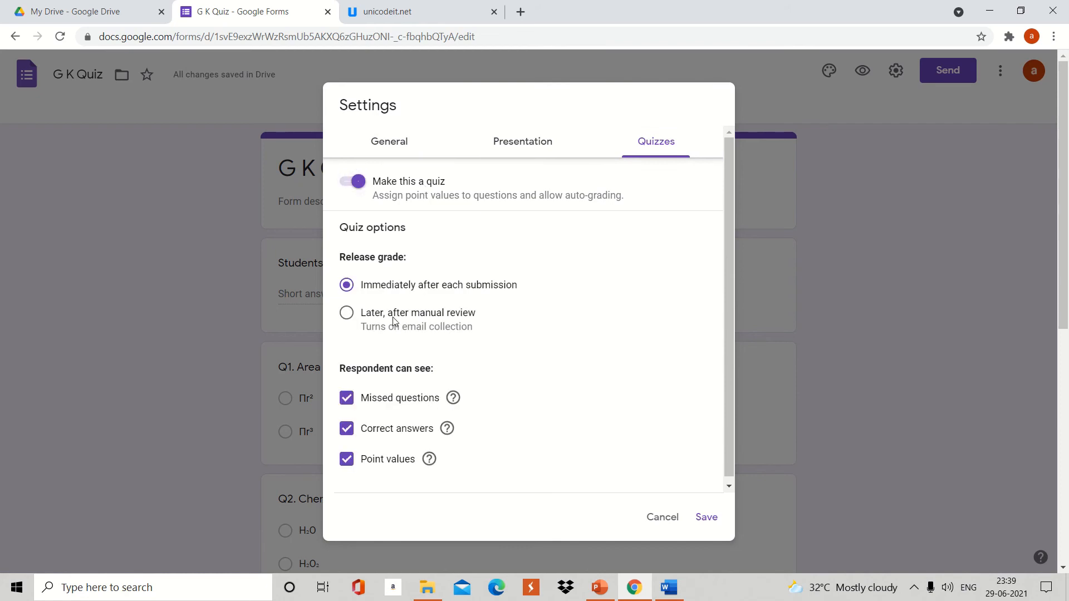
- Hide missed questions, correct answers and point values from respondents, and release grades later, after manual review
click(350, 401)
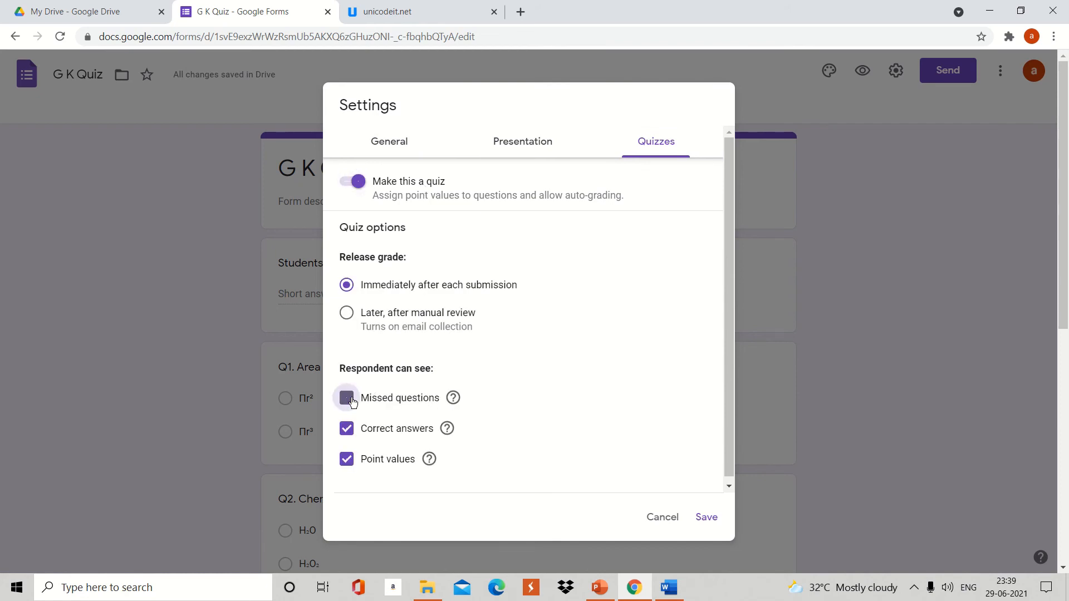
click(349, 438)
click(348, 461)
click(348, 314)
- Limit respondents to 1 response in the general settings and save the form settings
click(400, 147)
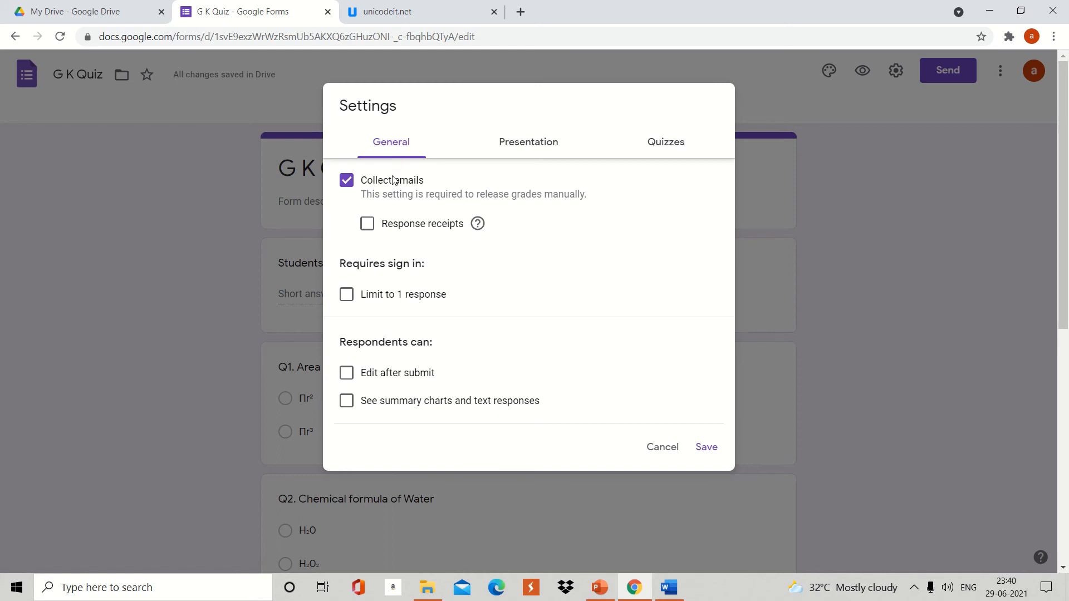
click(346, 295)
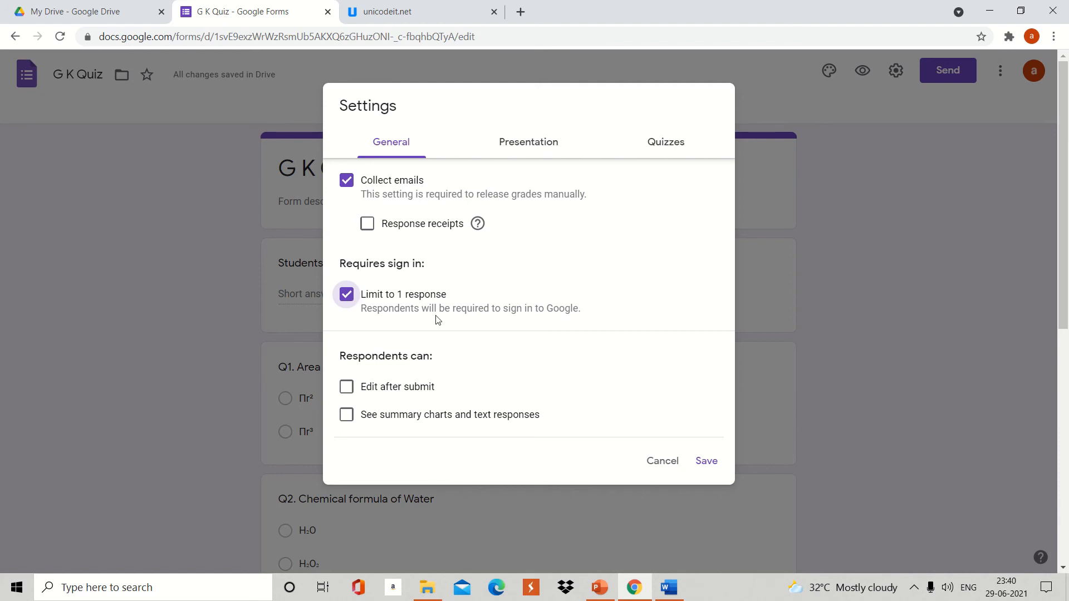
click(707, 462)
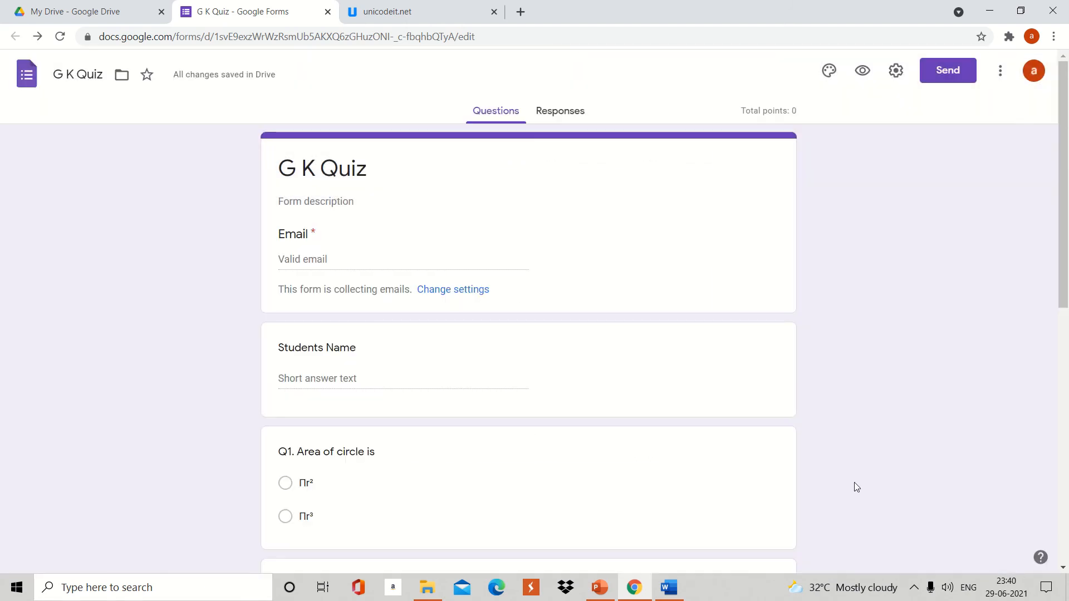
- In the answer key of the picture question, mark Mahatma Gandhi as correct and assign 1 point
click(1062, 498)
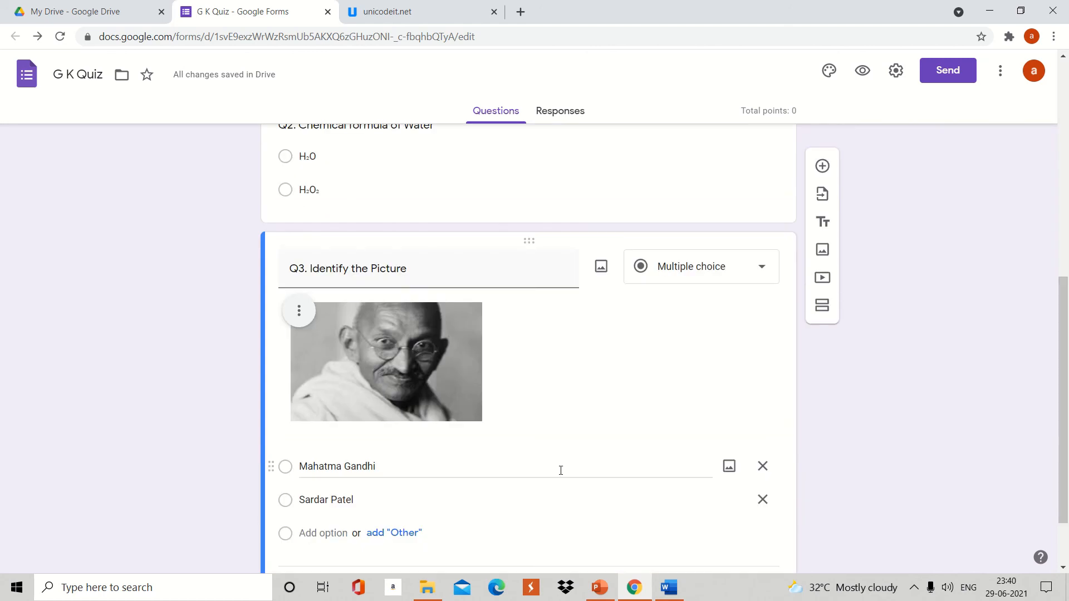
click(484, 451)
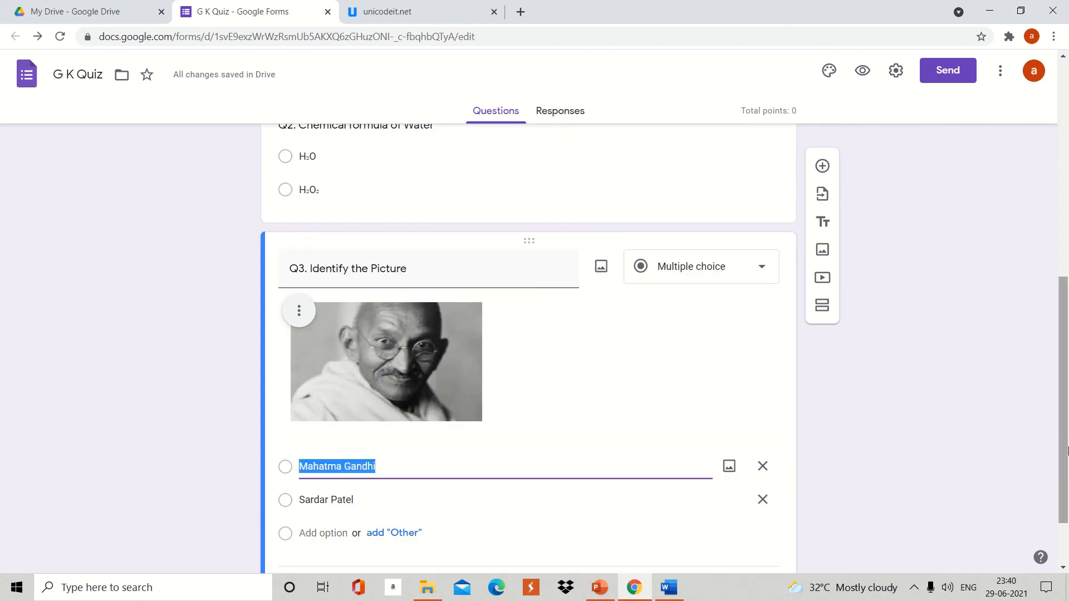
scroll(1067, 506, down, 3)
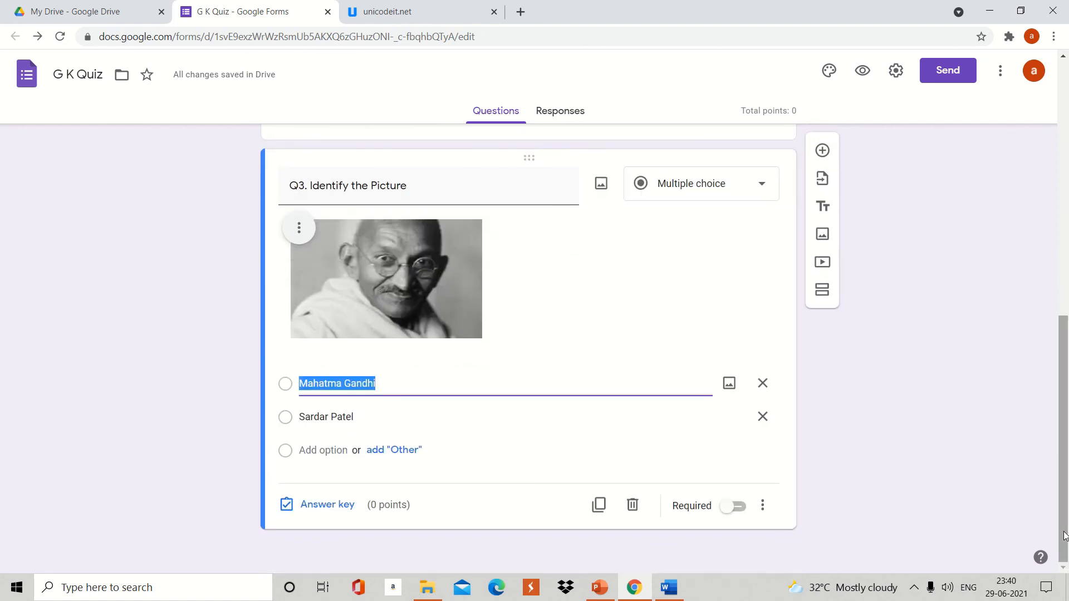
click(311, 506)
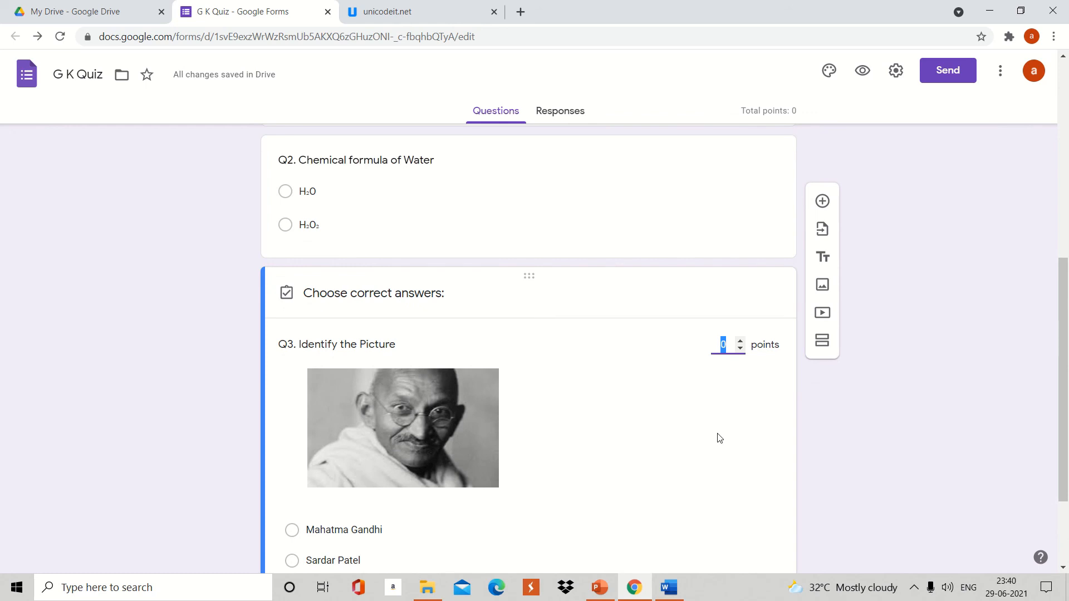
click(1066, 518)
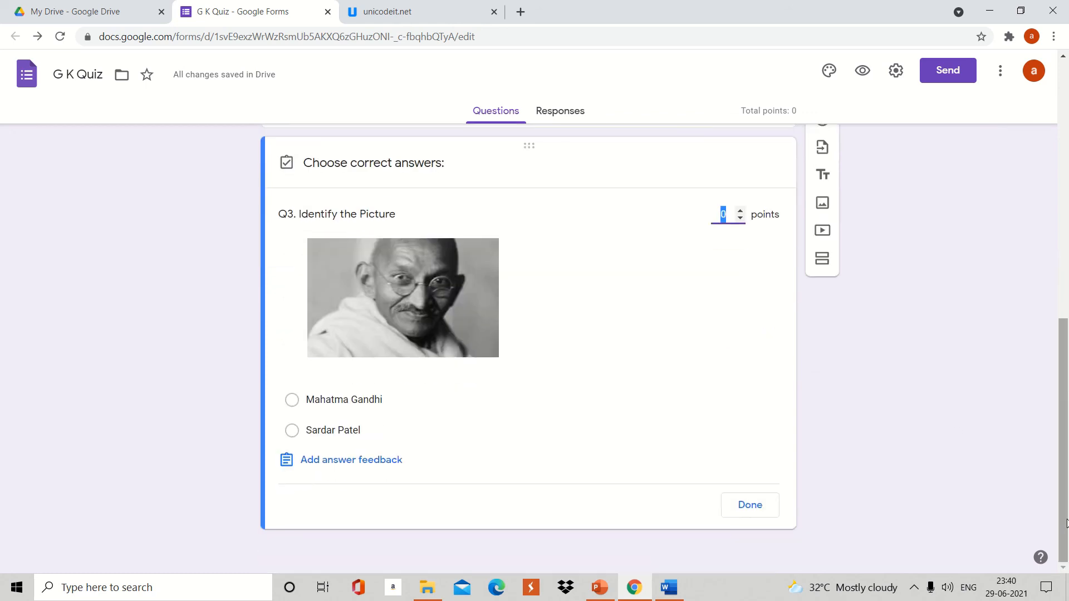
click(382, 403)
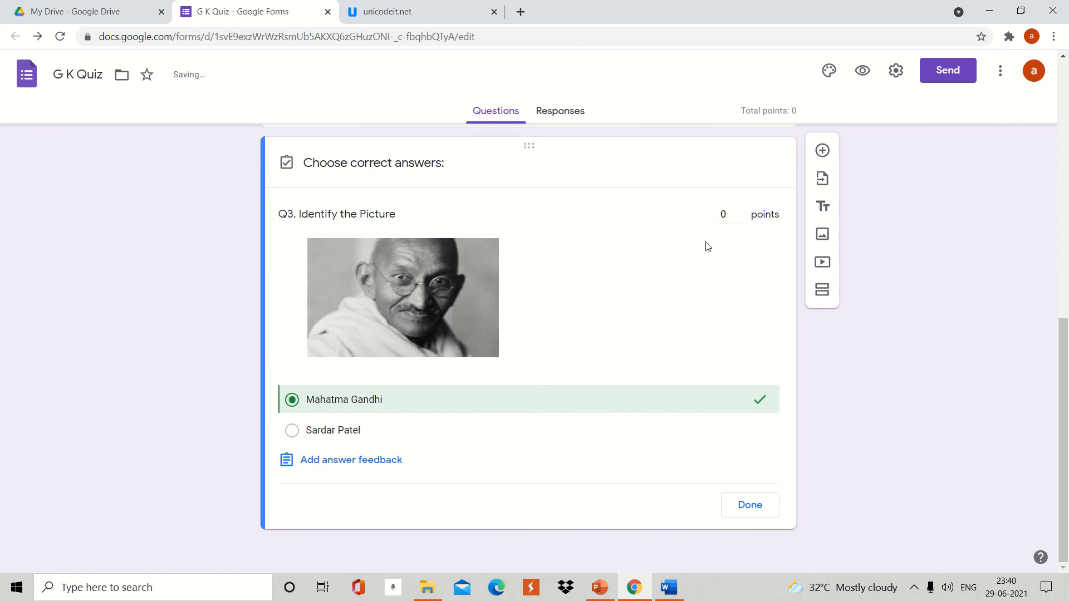
click(742, 219)
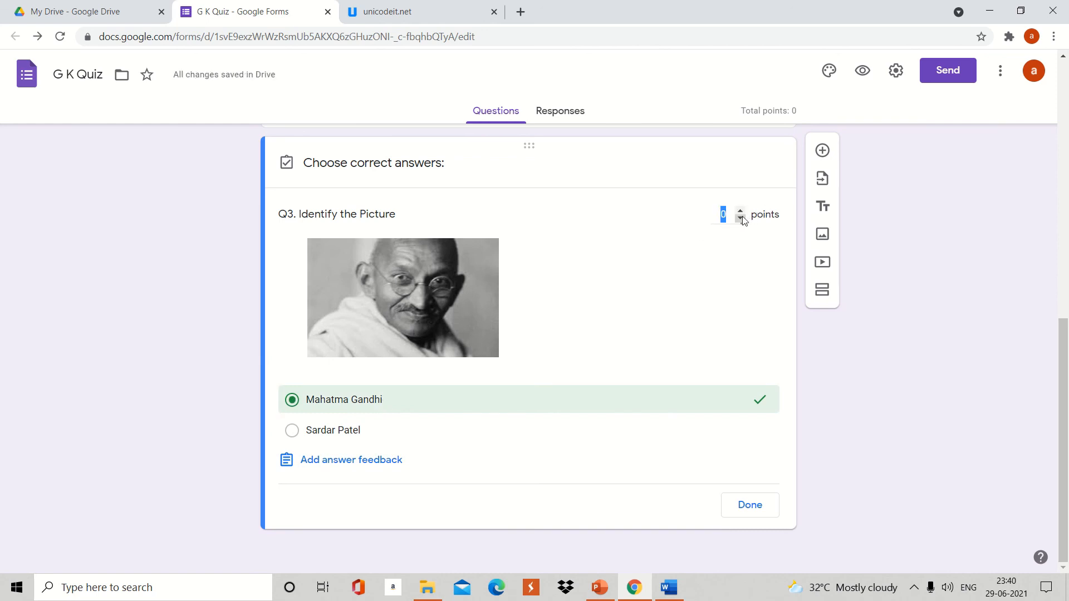
click(741, 213)
- Open the form's sharing options for adding collaborators and dismiss the link-sharing tip
click(1002, 71)
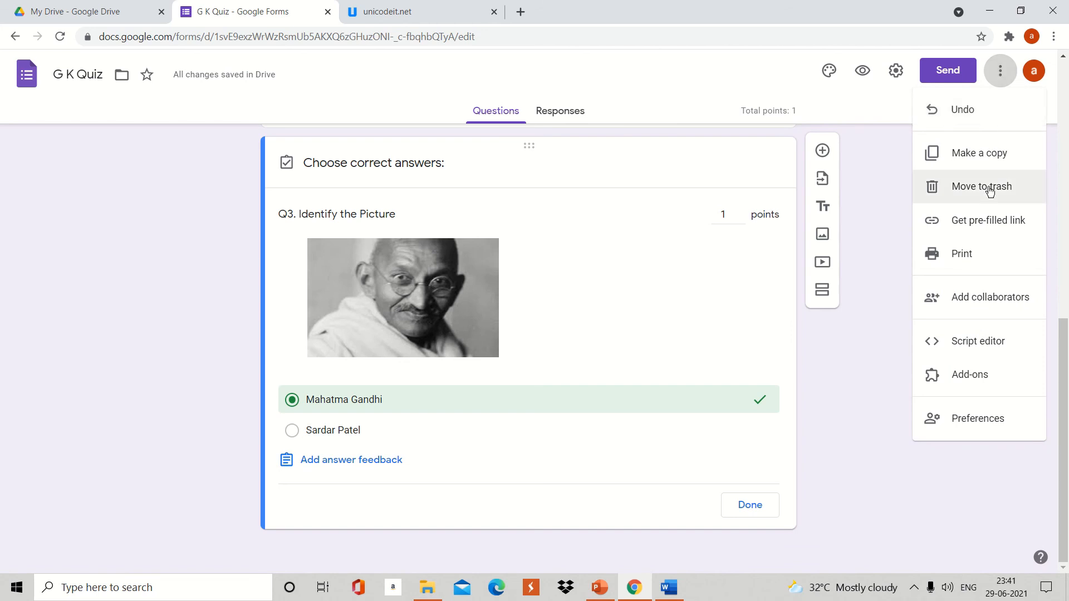
click(952, 300)
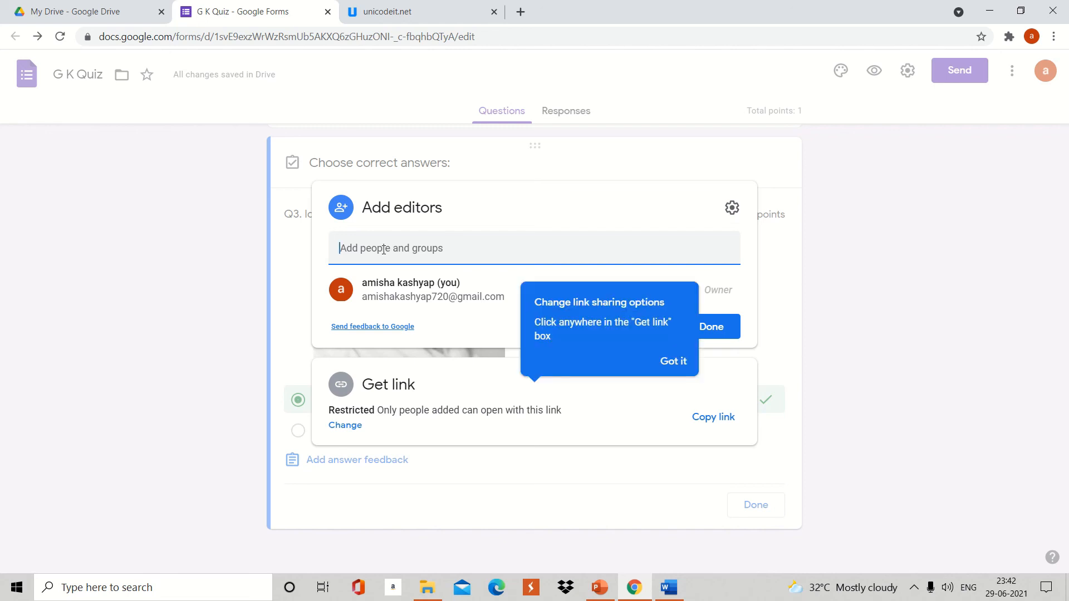
click(673, 363)
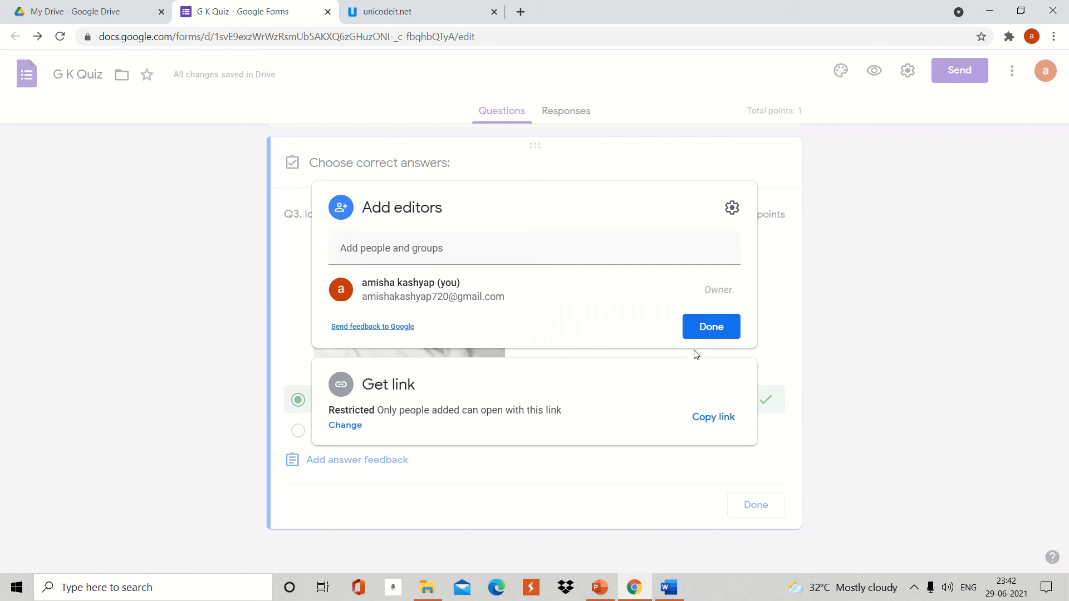